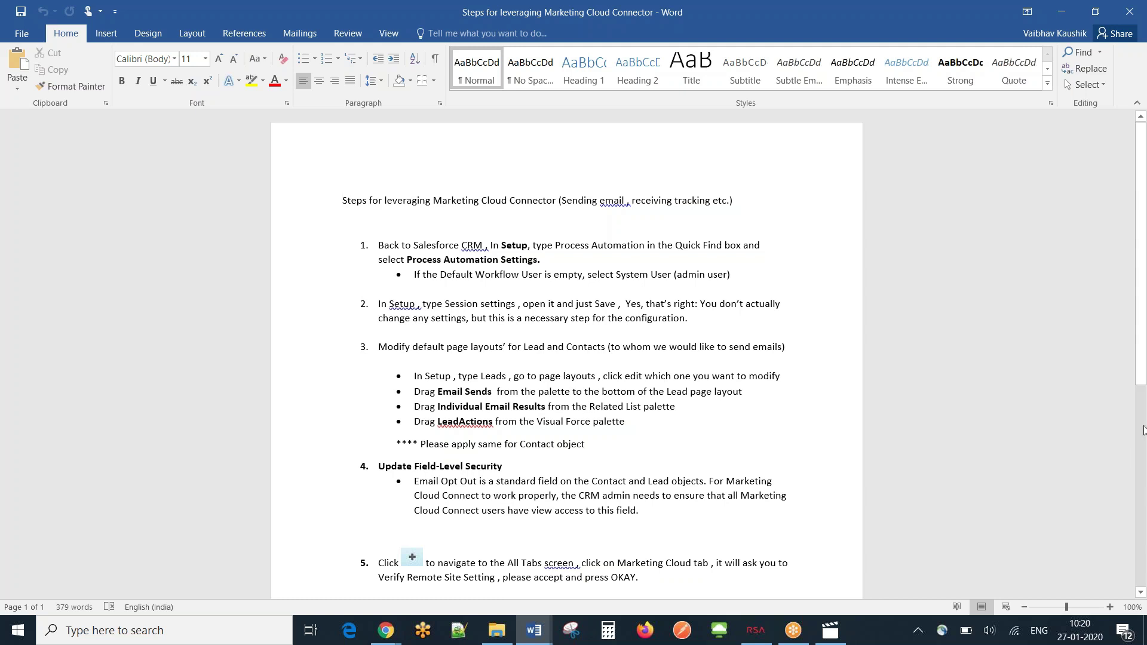
# Back in the Salesforce window, find 'Process' in Quick Find and open Process Automation Settings
pyautogui.moveTo(1143, 386)
pyautogui.mouseDown()
pyautogui.moveTo(1137, 535)
pyautogui.moveTo(1131, 385)
pyautogui.mouseUp()
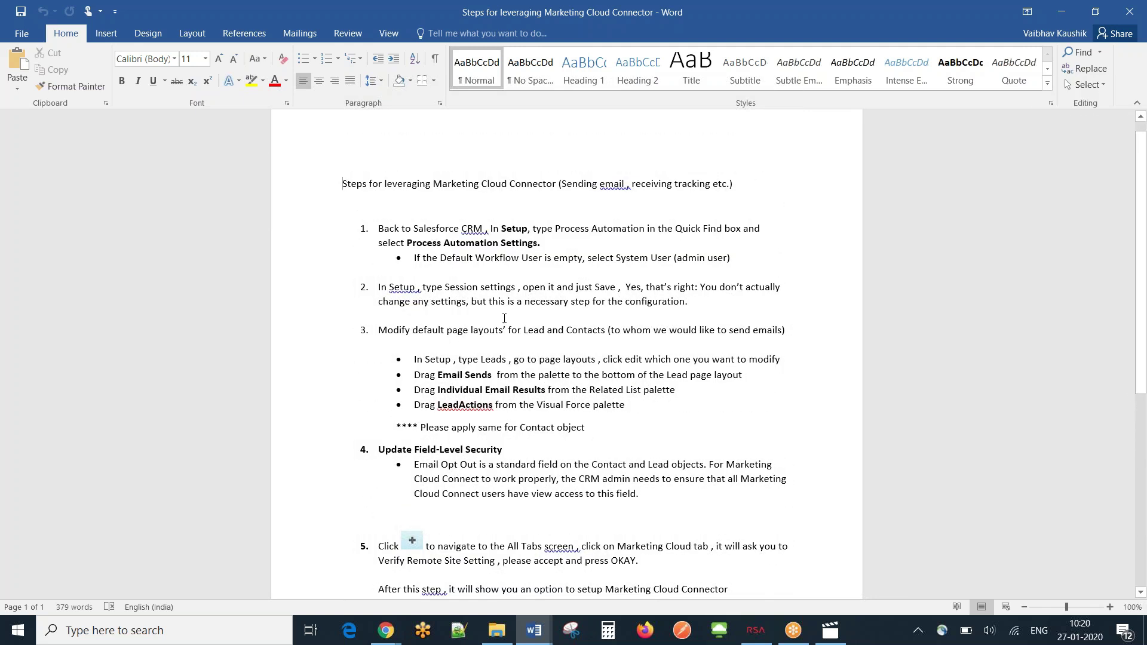
pyautogui.tripleClick(380, 229)
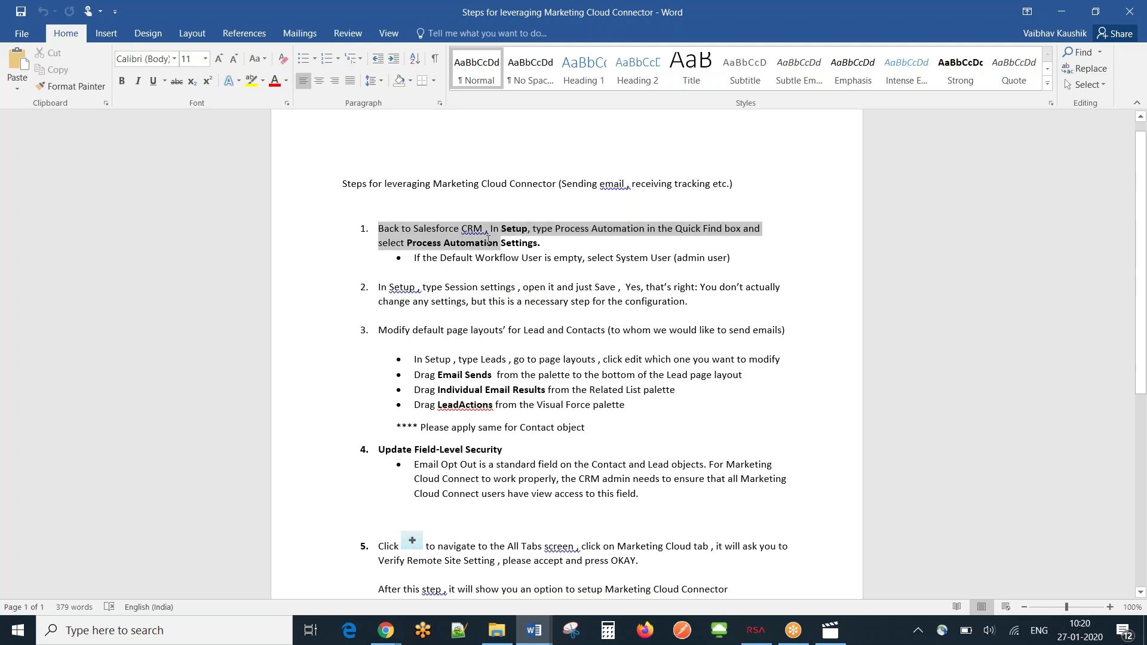
pyautogui.click(578, 257)
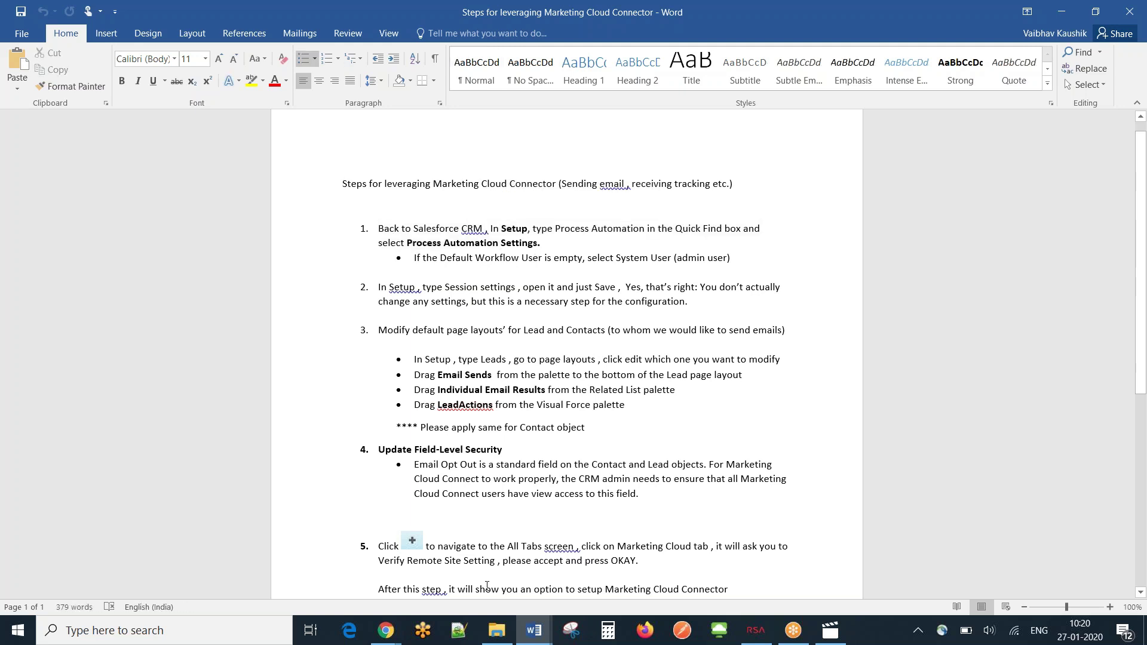
pyautogui.moveTo(386, 630)
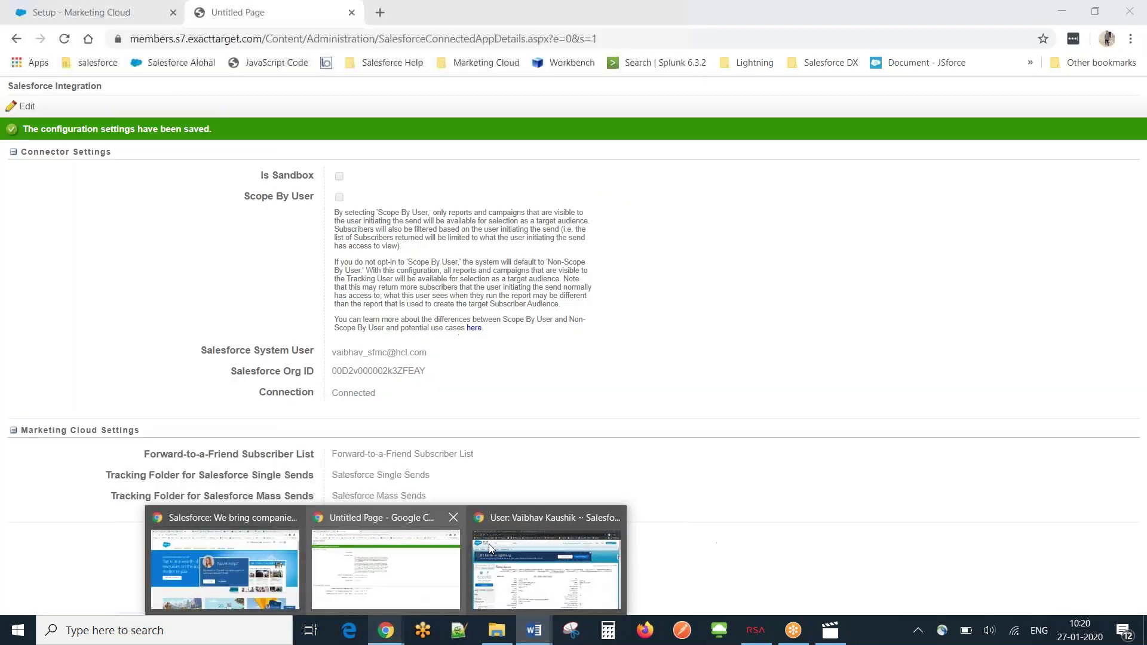
pyautogui.click(489, 544)
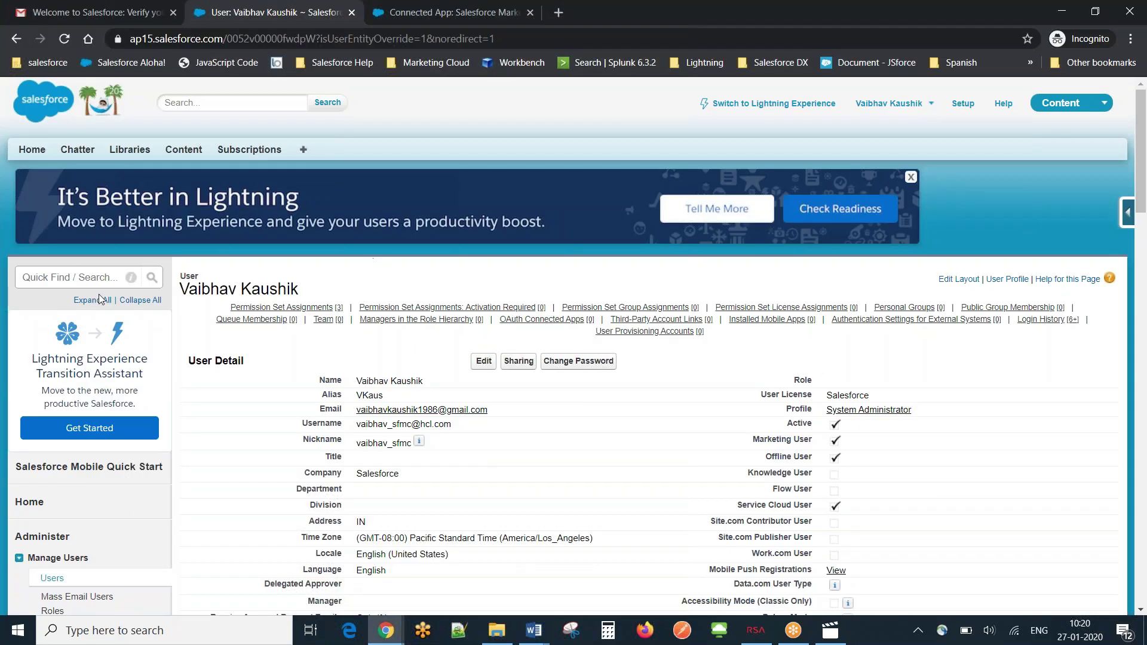
pyautogui.click(78, 277)
pyautogui.write('Process')
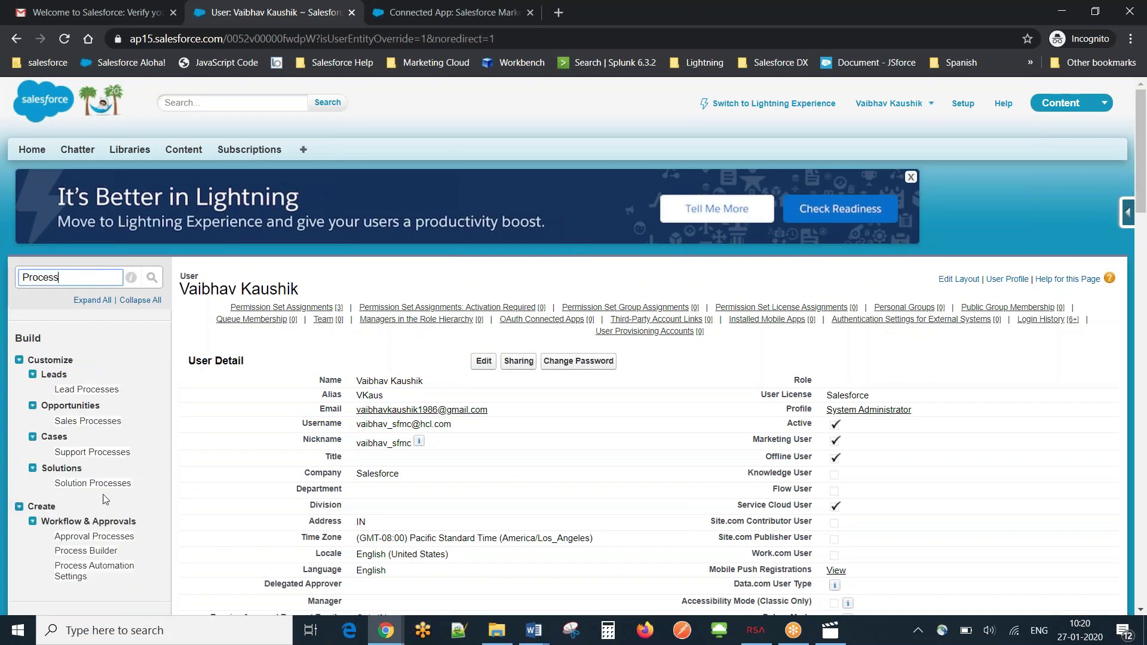
pyautogui.click(77, 575)
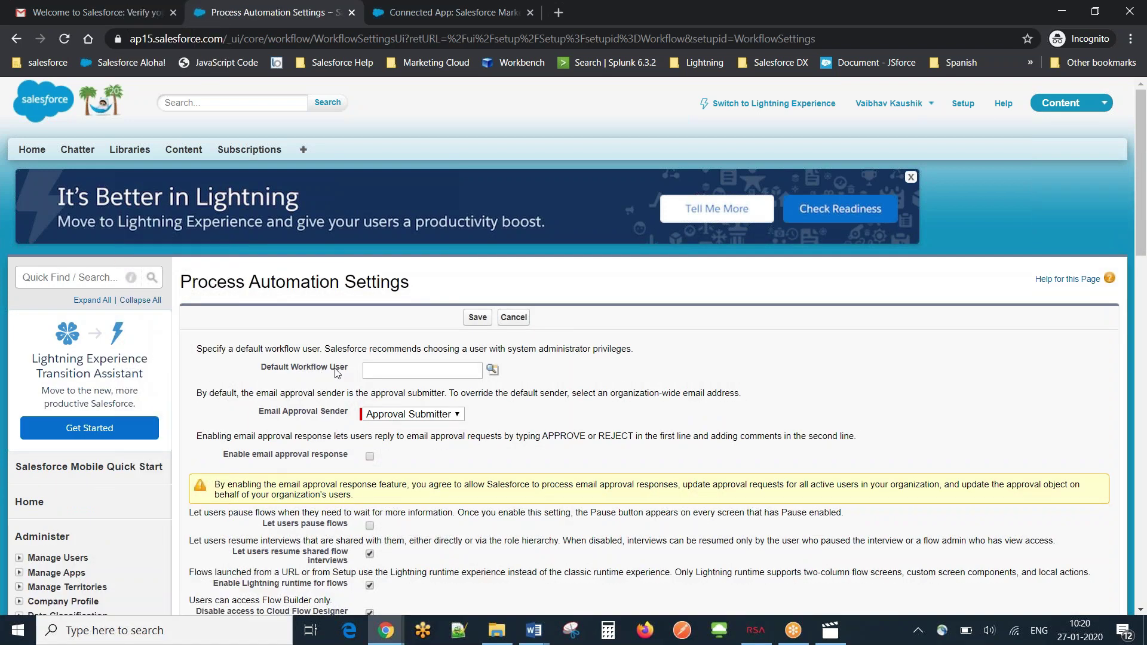
# Make the system administrator the Default Workflow User, save, and ignore the critical updates
pyautogui.tripleClick(337, 372)
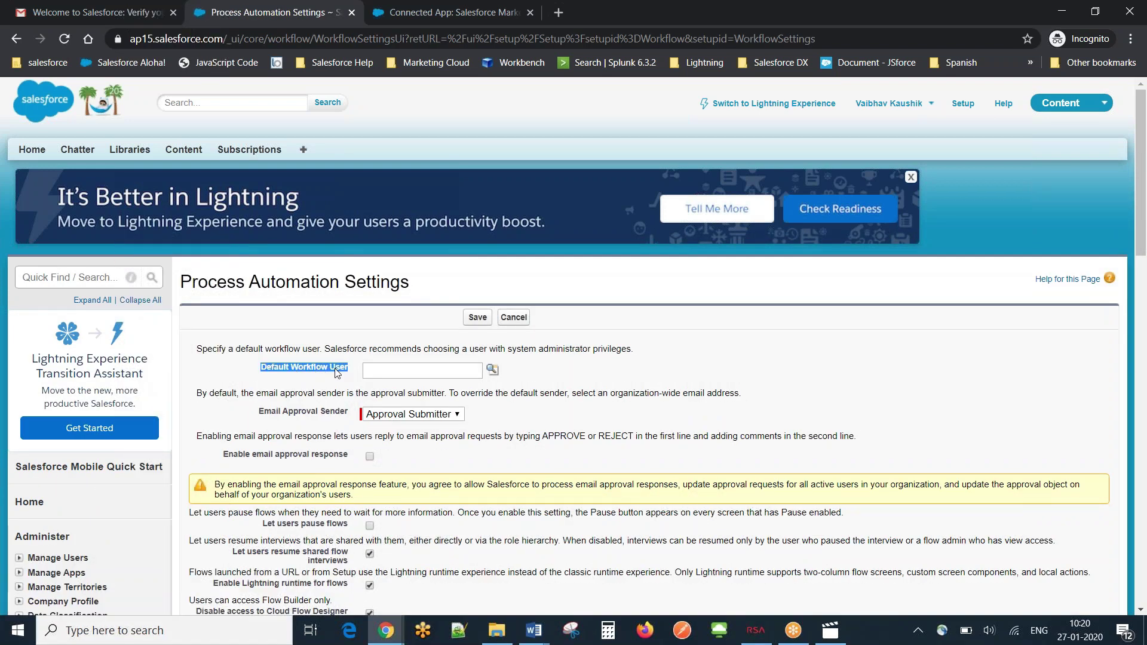
pyautogui.click(337, 371)
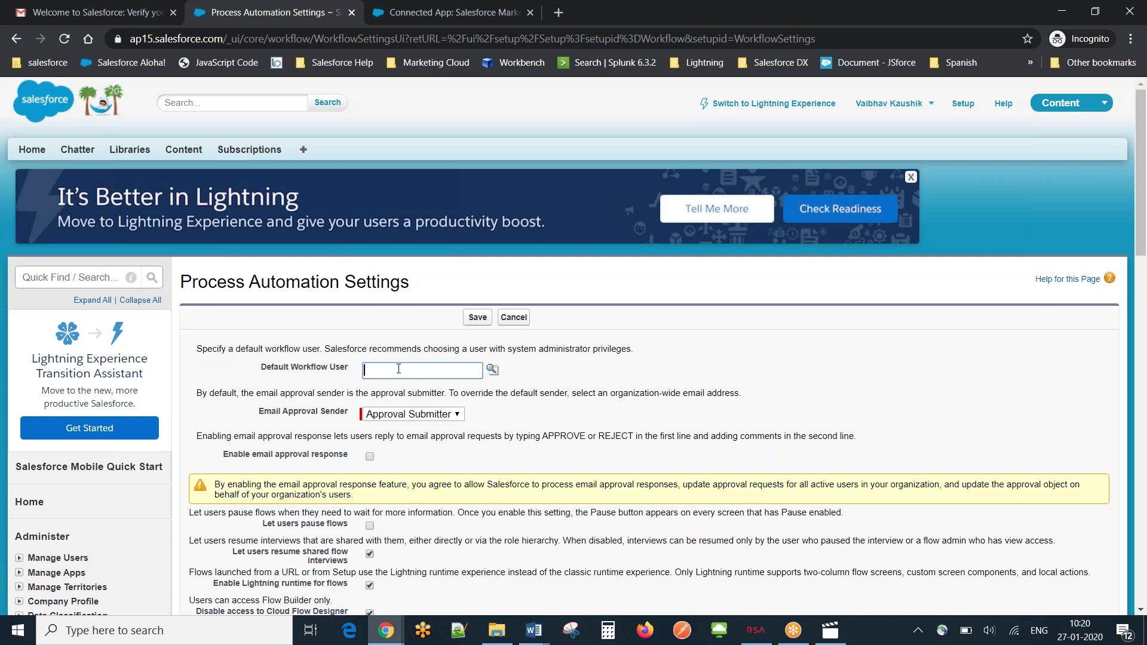
pyautogui.click(491, 371)
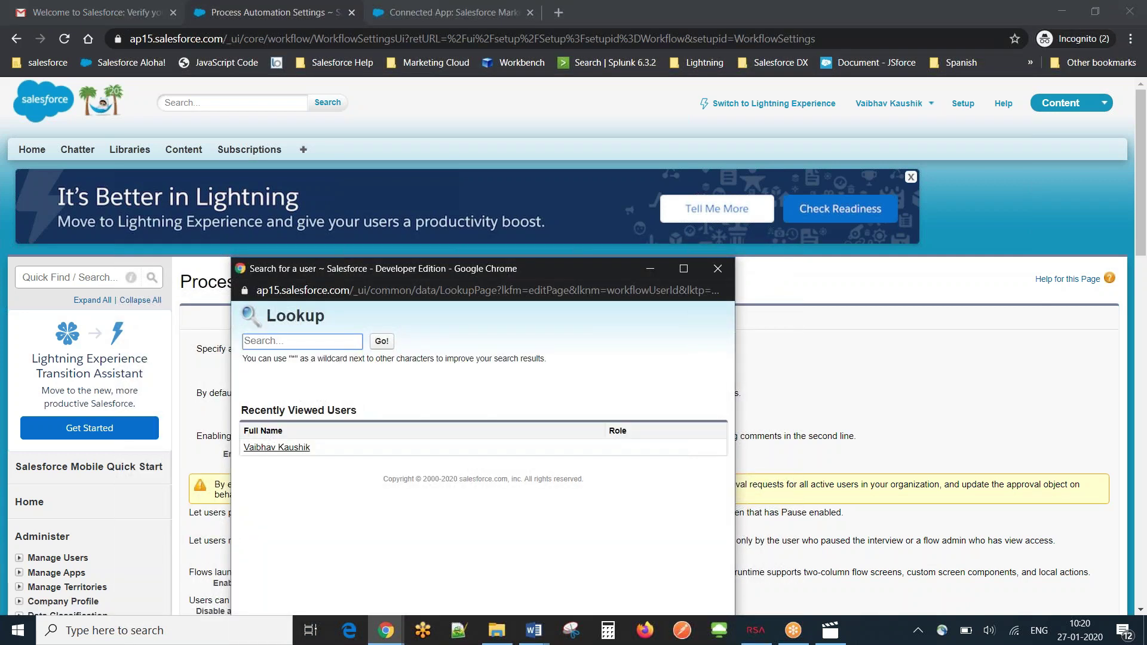
pyautogui.moveTo(525, 265); pyautogui.dragTo(555, 182)
pyautogui.click(306, 364)
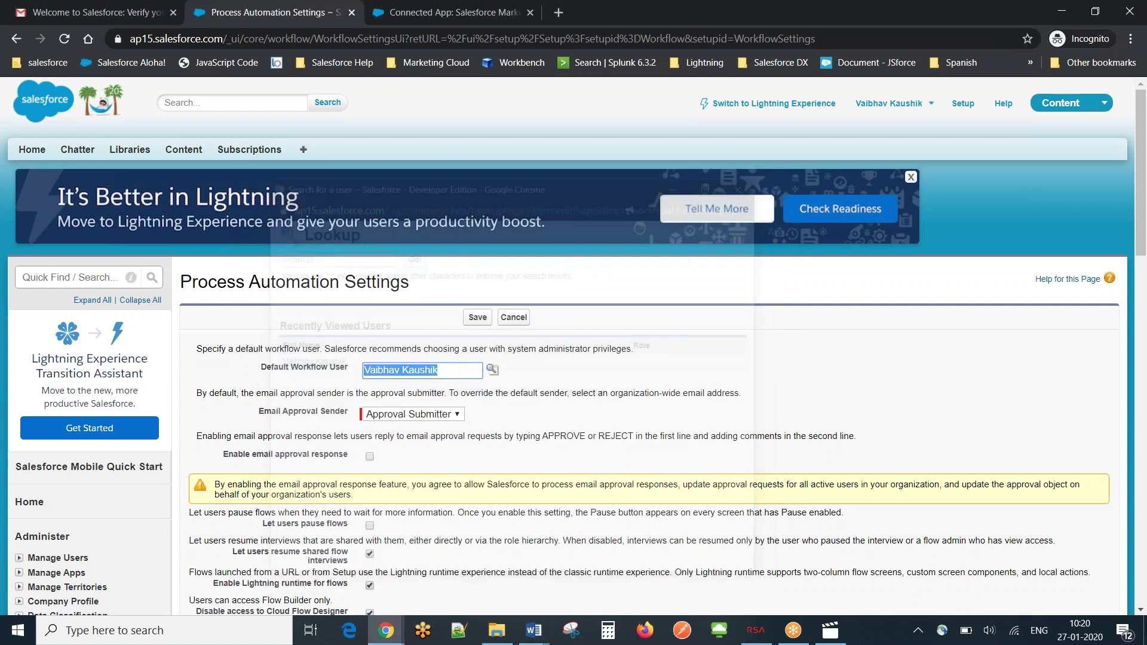
pyautogui.click(744, 405)
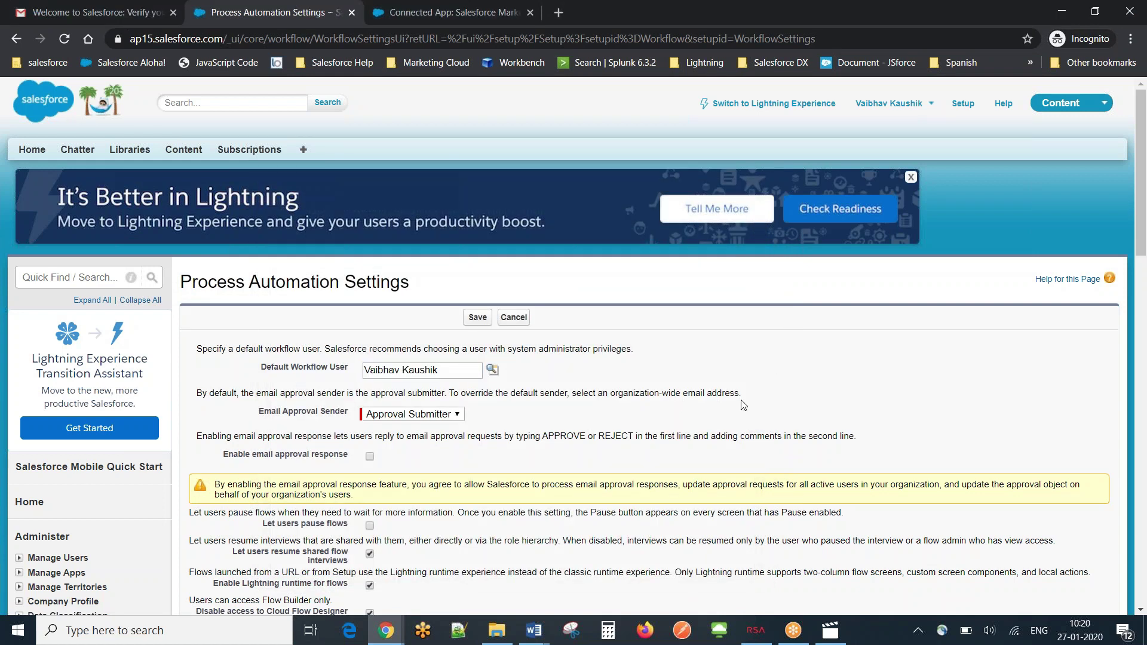
pyautogui.click(472, 321)
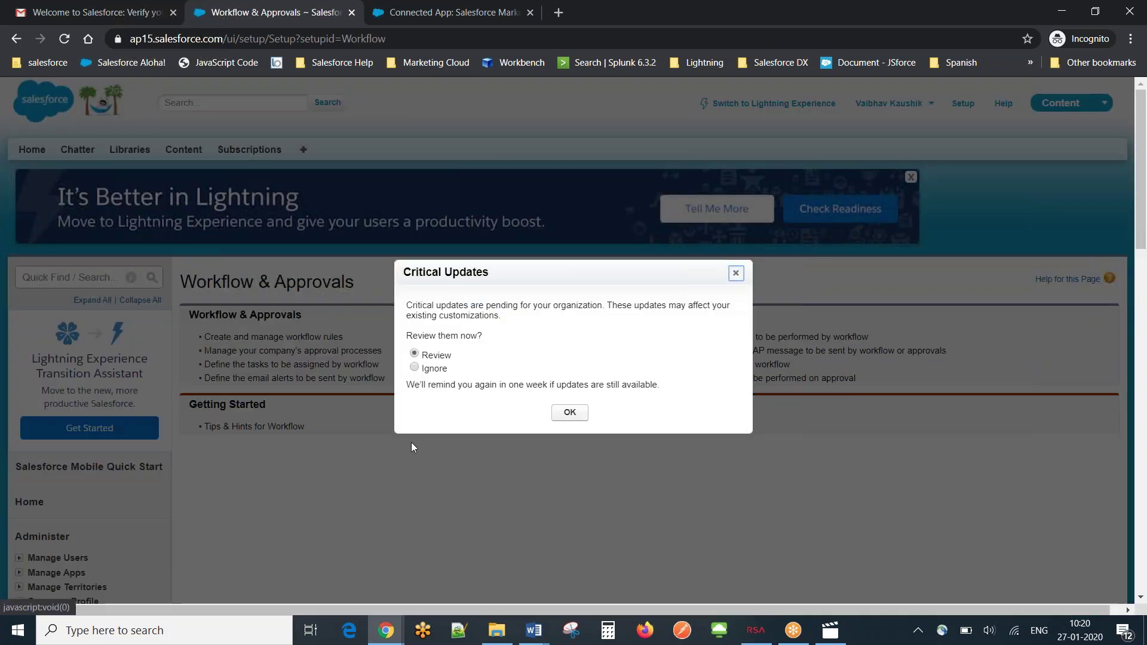
pyautogui.click(438, 371)
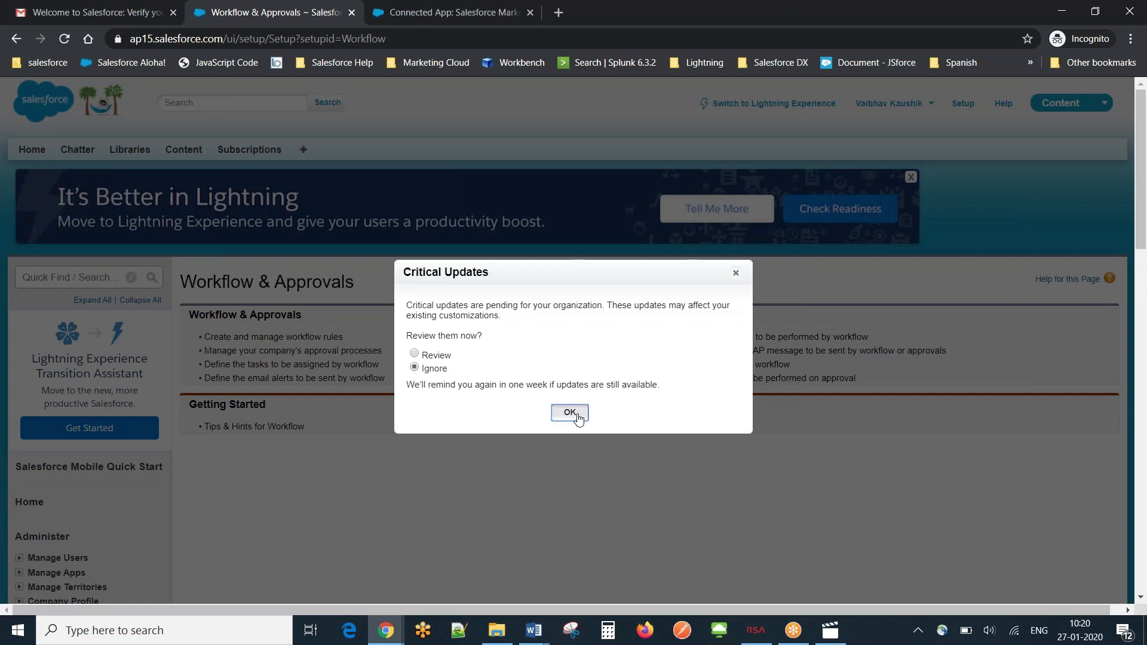
pyautogui.click(572, 414)
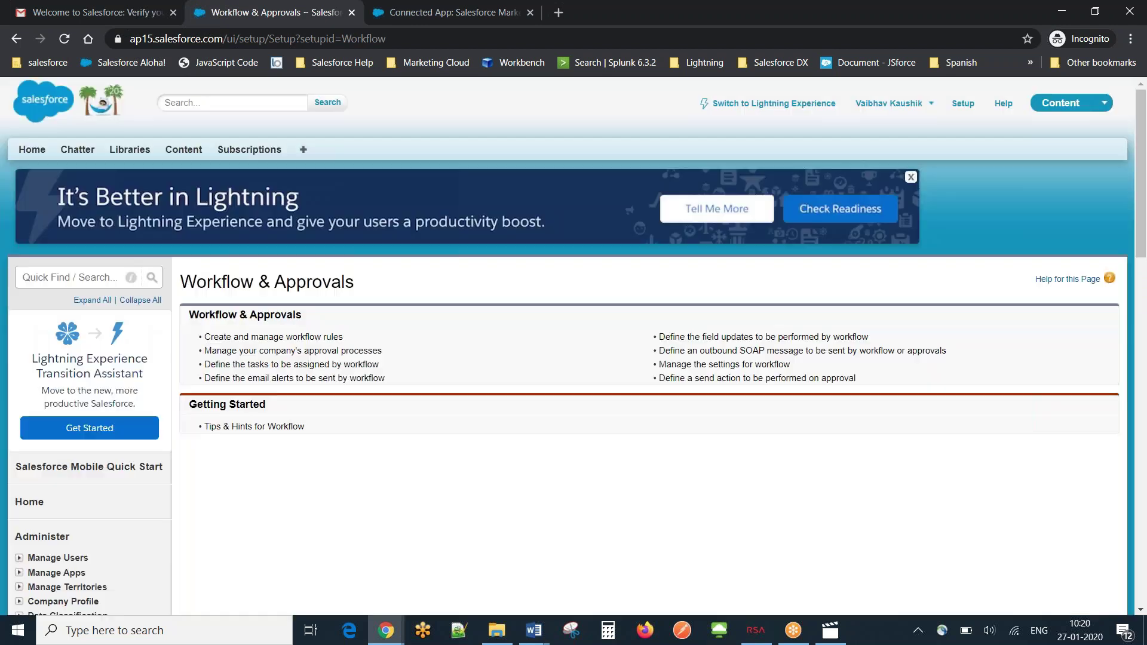
# Find 'Session' in Quick Find, open Session Settings, and save them unchanged
pyautogui.click(80, 279)
pyautogui.write('Session')
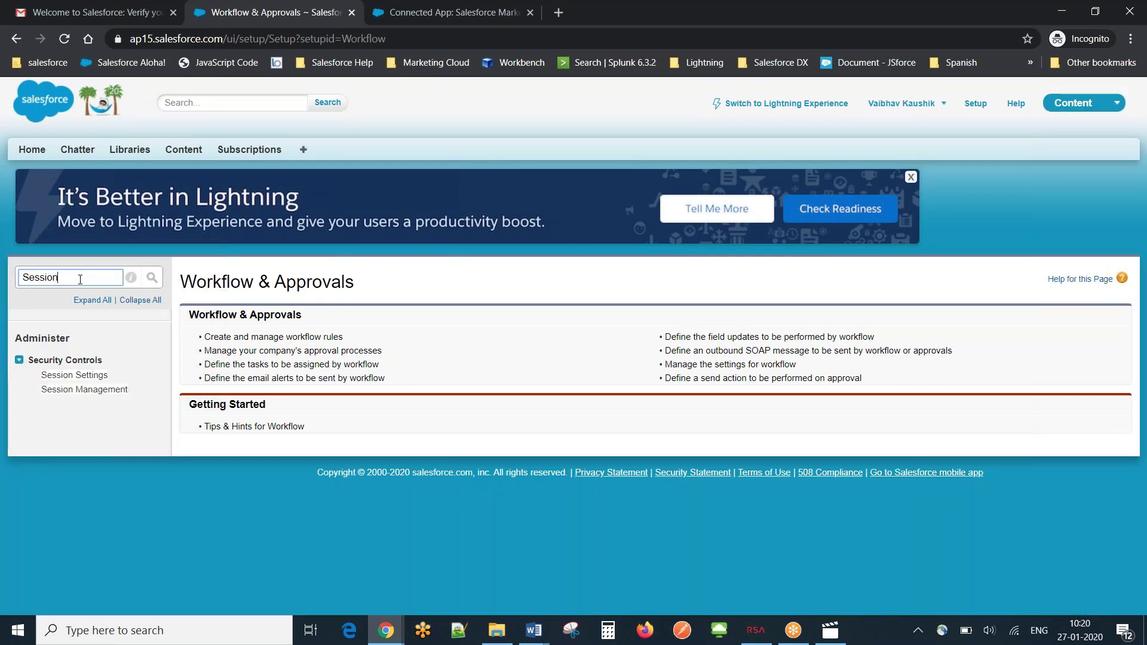
pyautogui.click(91, 375)
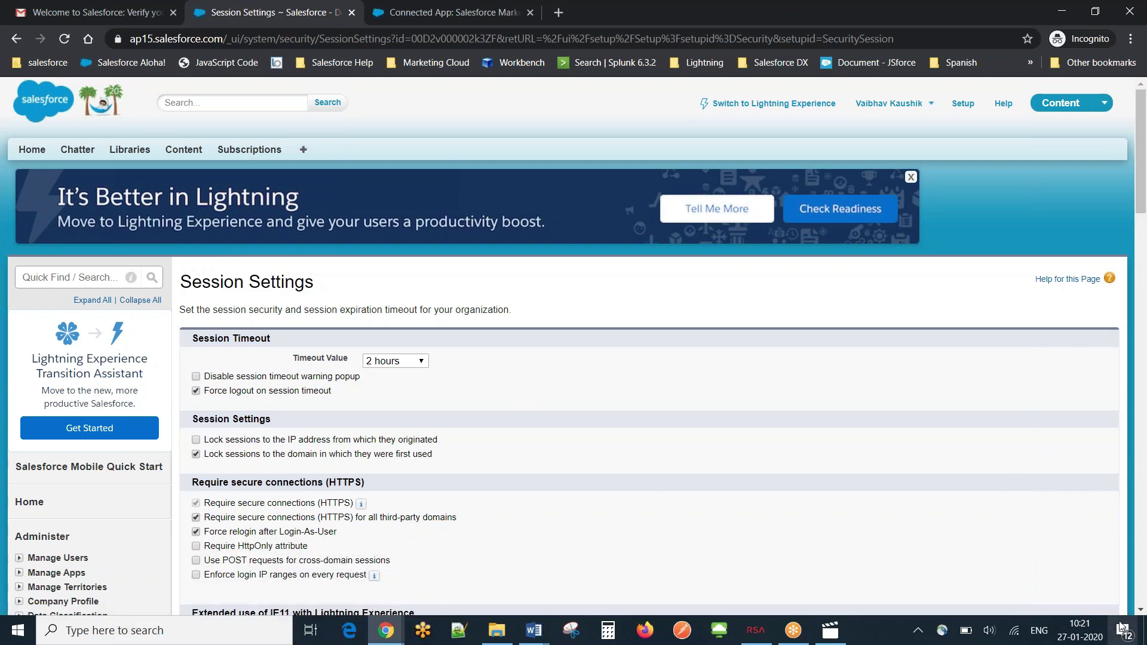
pyautogui.moveTo(1140, 607); pyautogui.dragTo(1140, 608)
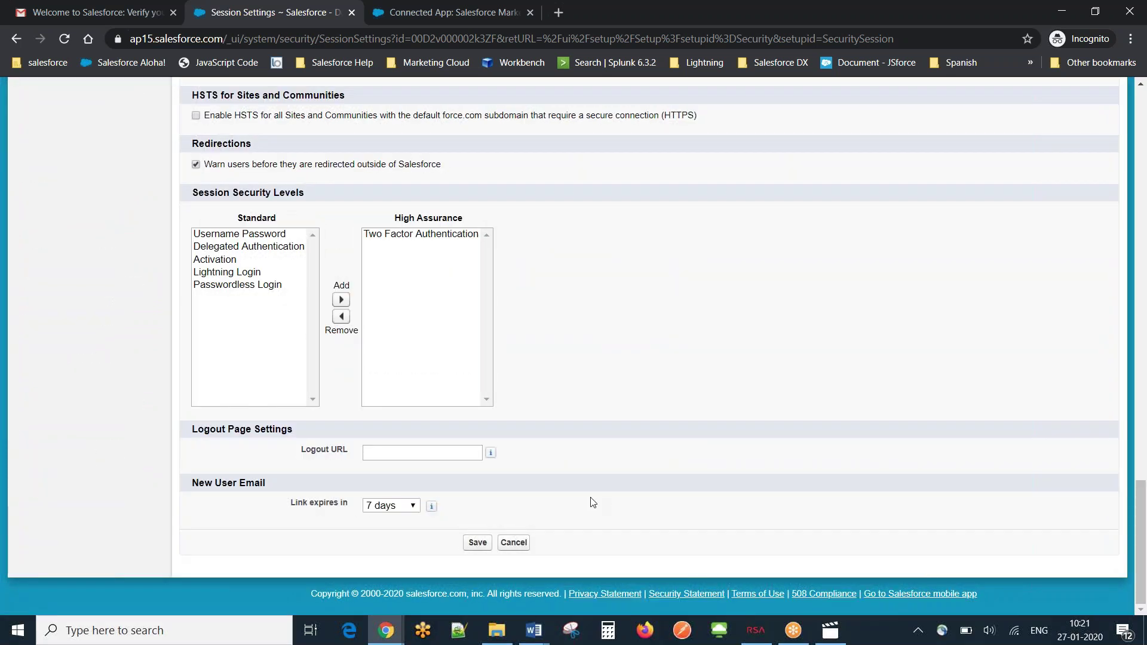
pyautogui.click(473, 542)
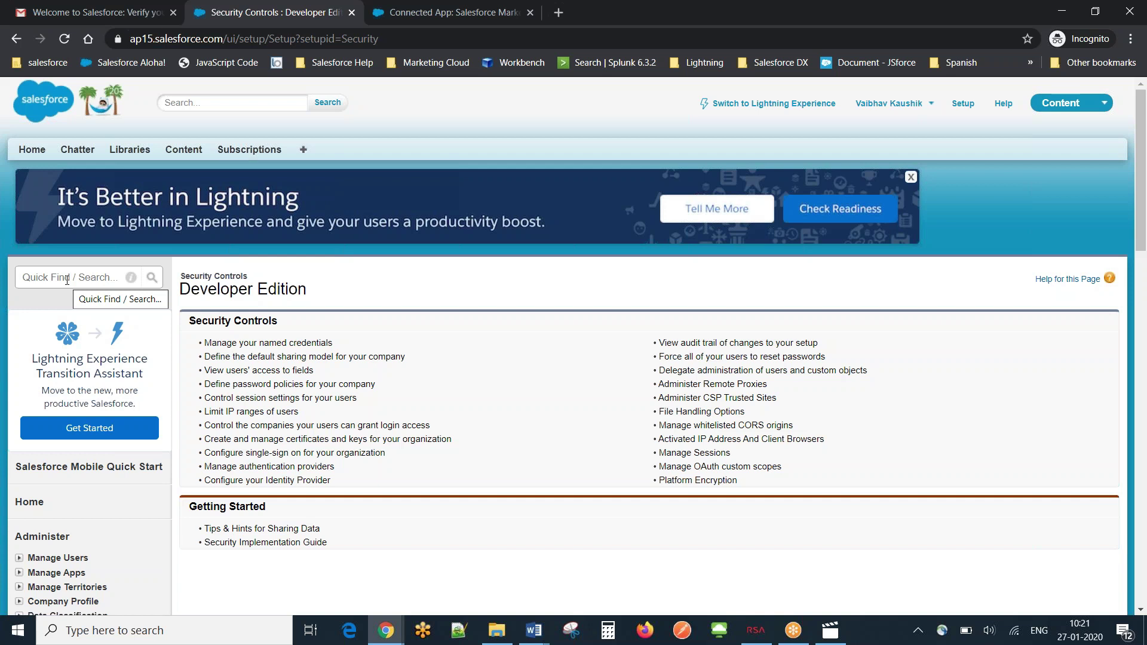
# Search 'Contact' in Quick Find and open Contacts > Page Layouts
pyautogui.click(67, 280)
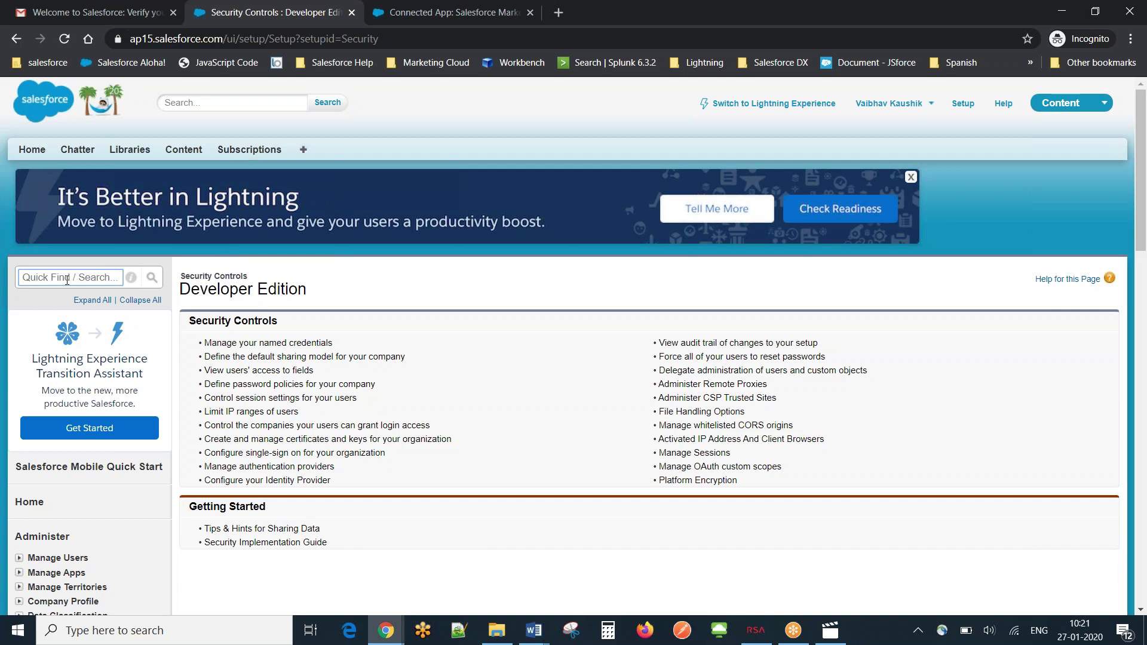
pyautogui.write('Contac')
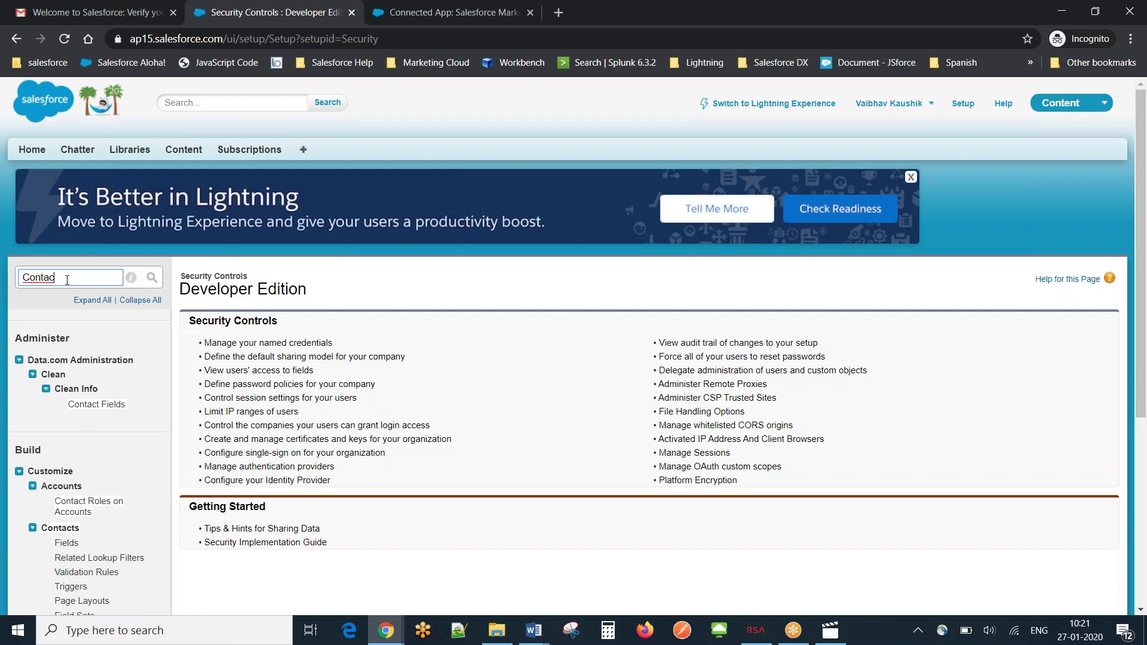
pyautogui.write('t')
pyautogui.moveTo(1143, 416); pyautogui.dragTo(983, 482)
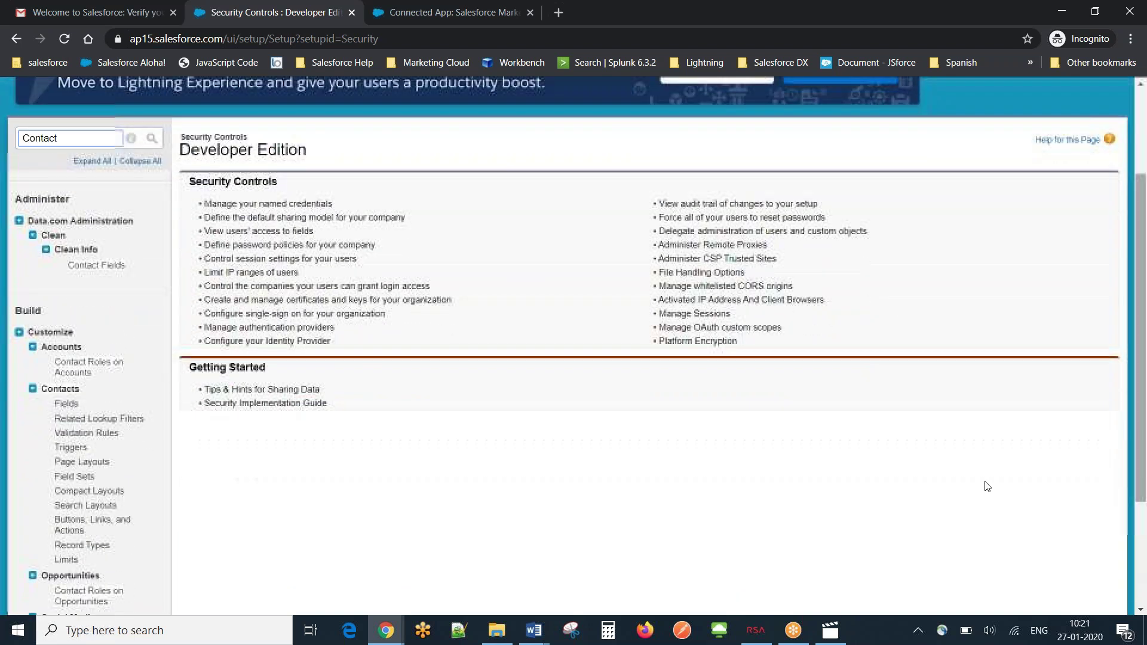
pyautogui.click(82, 462)
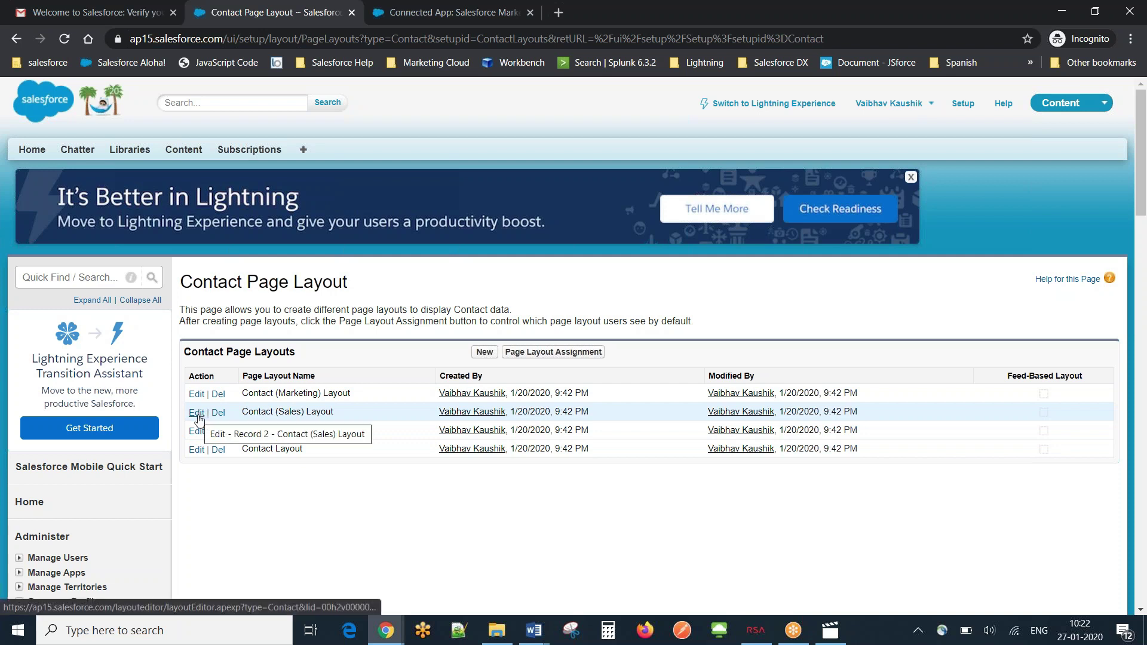
# Open the Contact Layout and add the Email Sends and Individual Email Results related lists
pyautogui.click(197, 452)
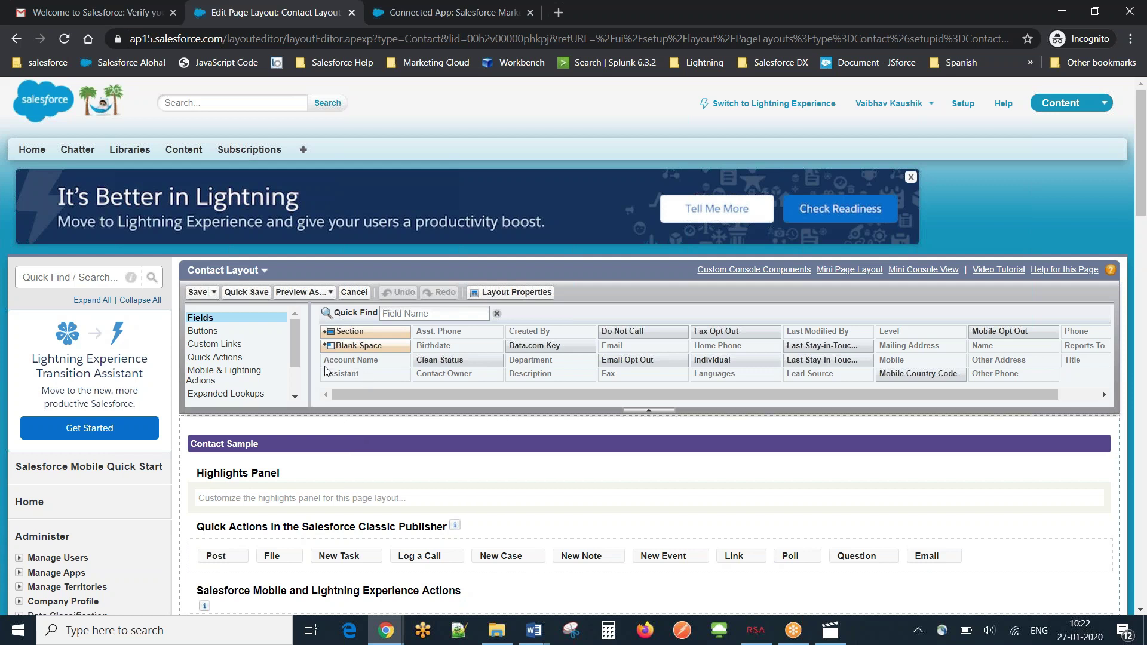
pyautogui.moveTo(293, 358); pyautogui.dragTo(292, 378)
pyautogui.click(213, 365)
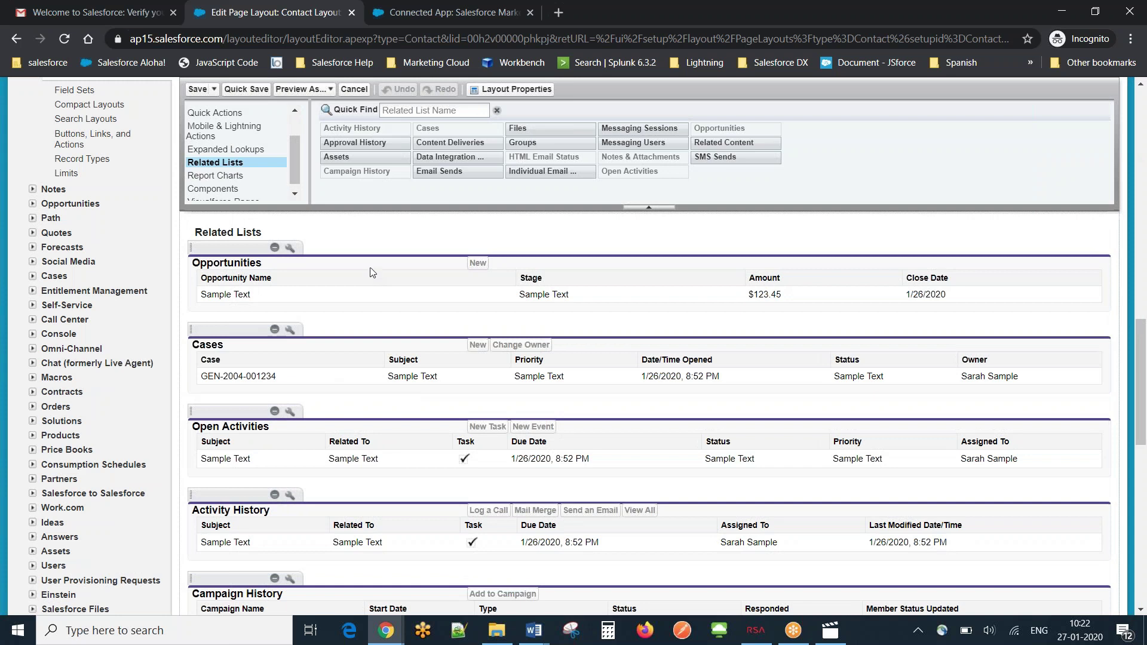
pyautogui.moveTo(439, 171); pyautogui.dragTo(446, 266)
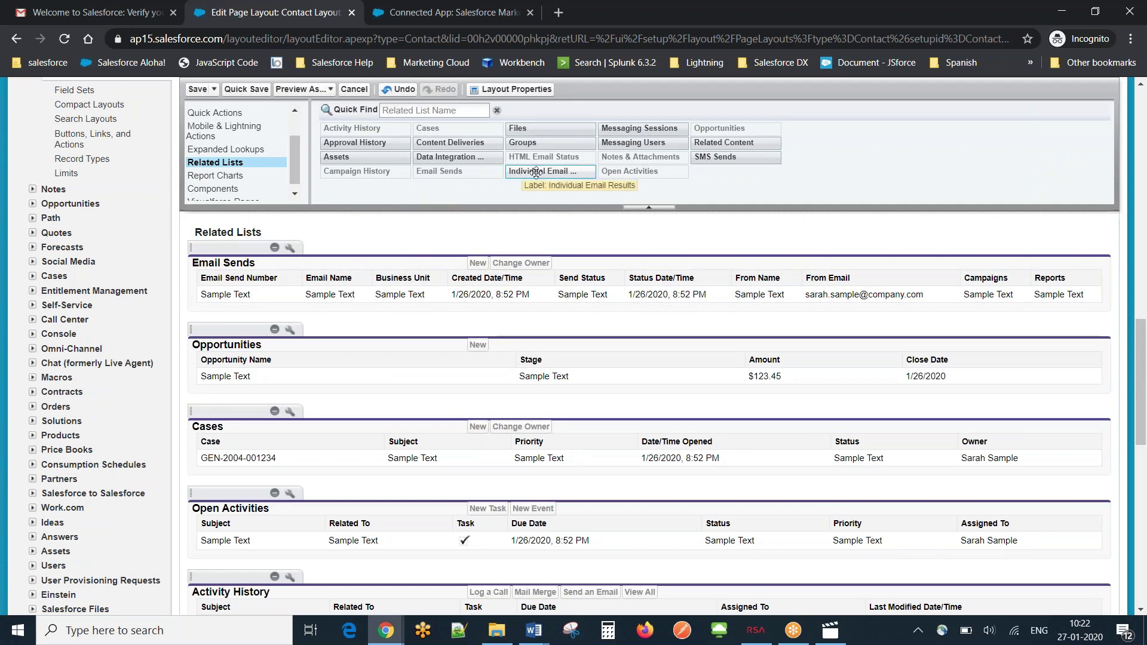
pyautogui.moveTo(541, 171); pyautogui.dragTo(485, 323)
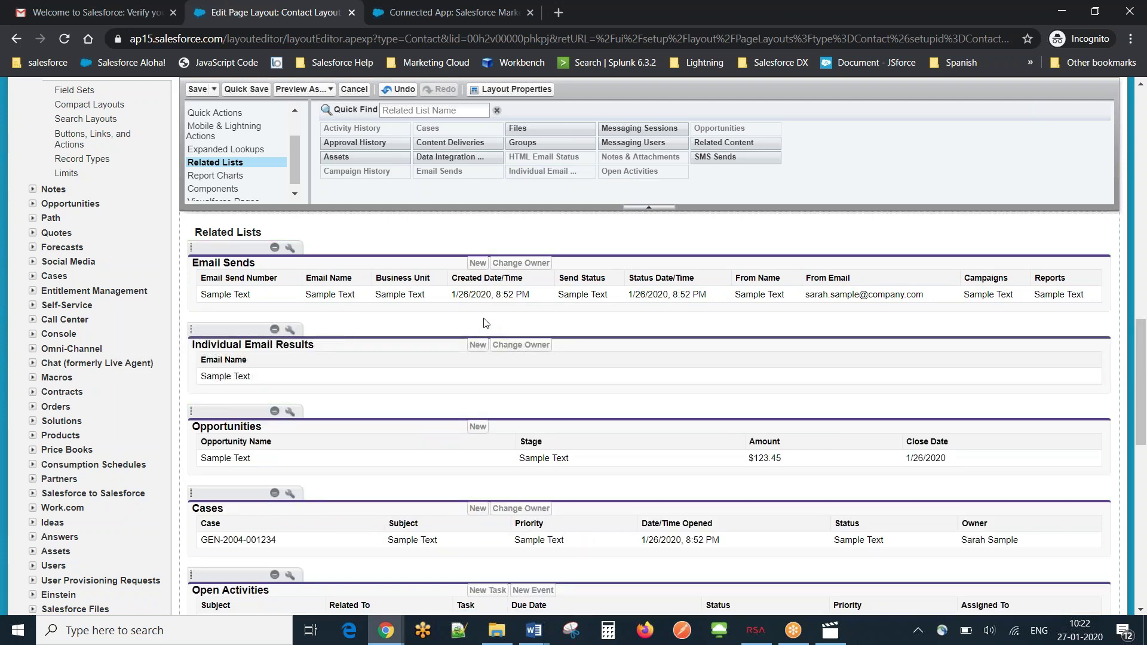
# Place the ContactActions Visualforce page below Description Information
pyautogui.scroll(-1, 299, 154)
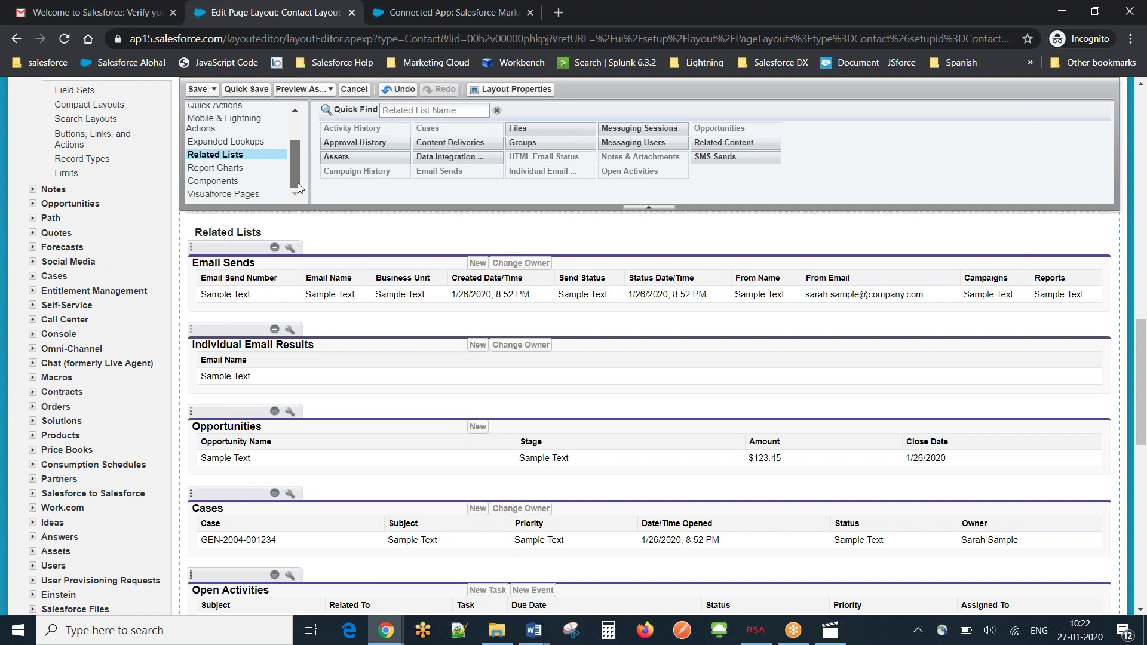
pyautogui.click(232, 196)
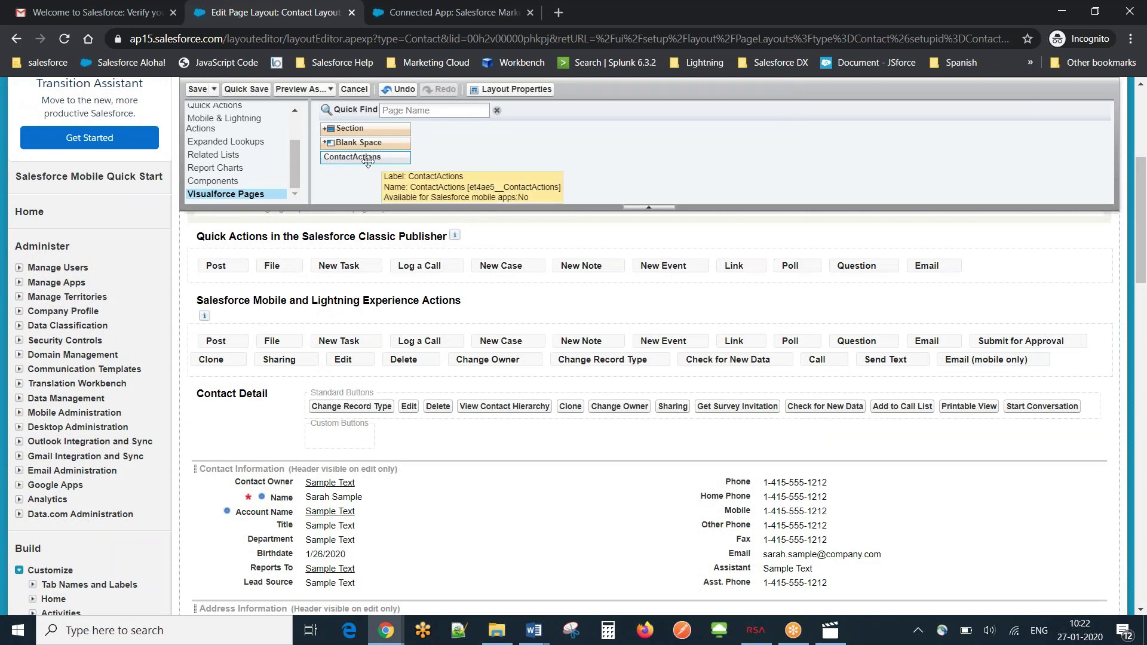
pyautogui.moveTo(368, 161); pyautogui.dragTo(493, 498)
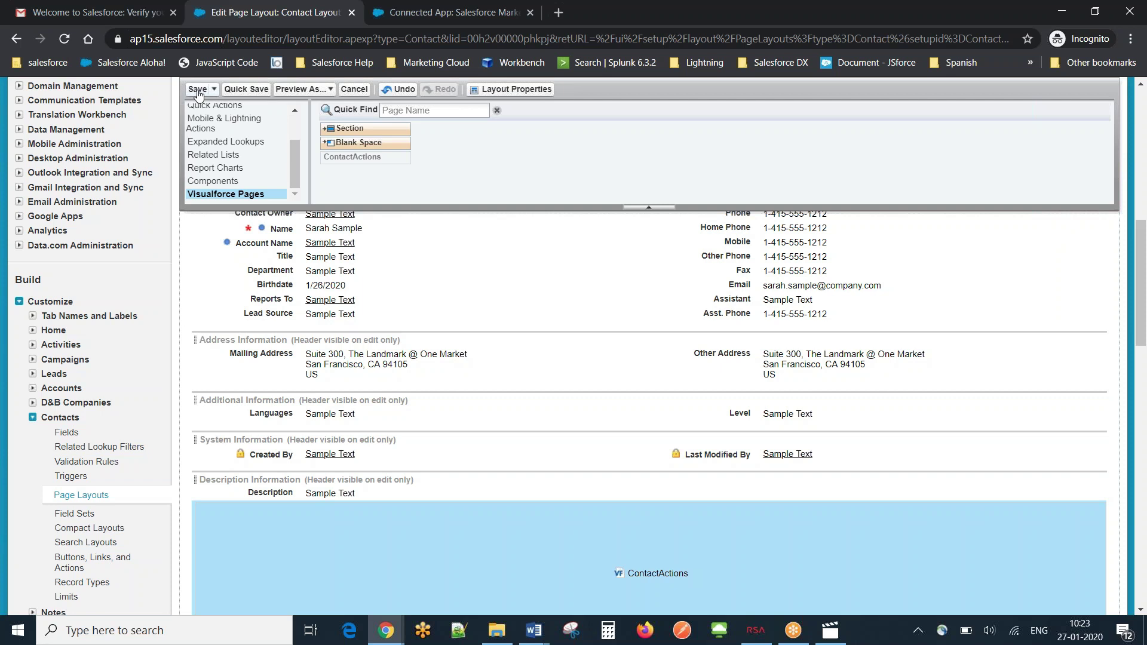
# Add Email Opt Out below Birthdate in Contact Information, then save, overwriting related list customizations
pyautogui.scroll(3, 292, 127)
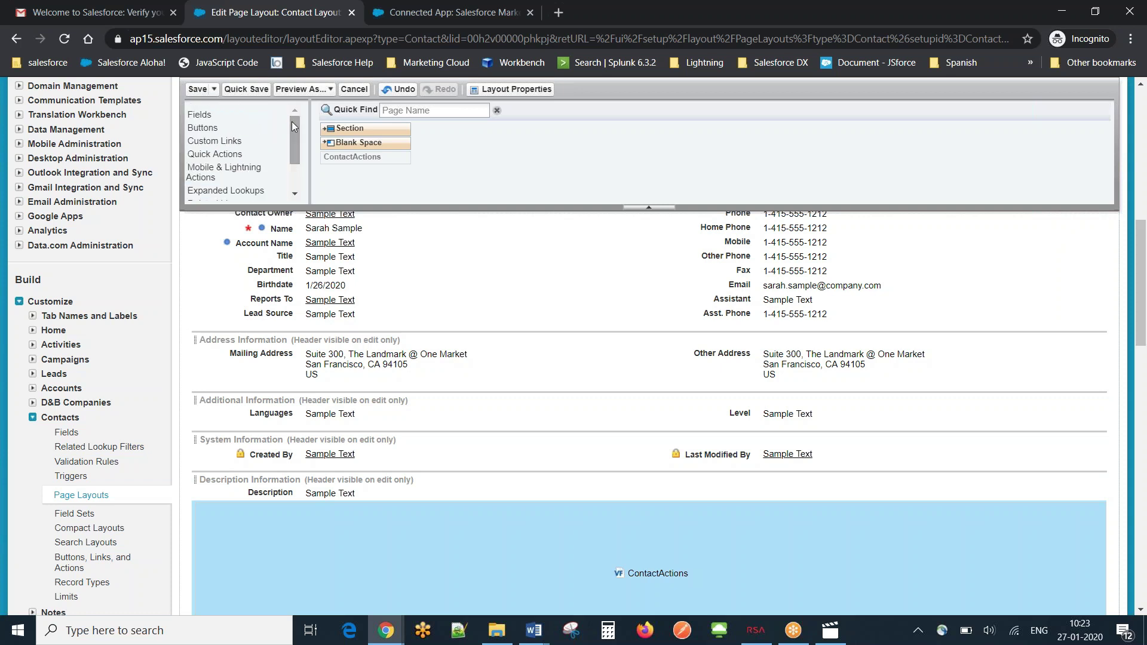
pyautogui.click(197, 114)
pyautogui.scroll(5, 438, 265)
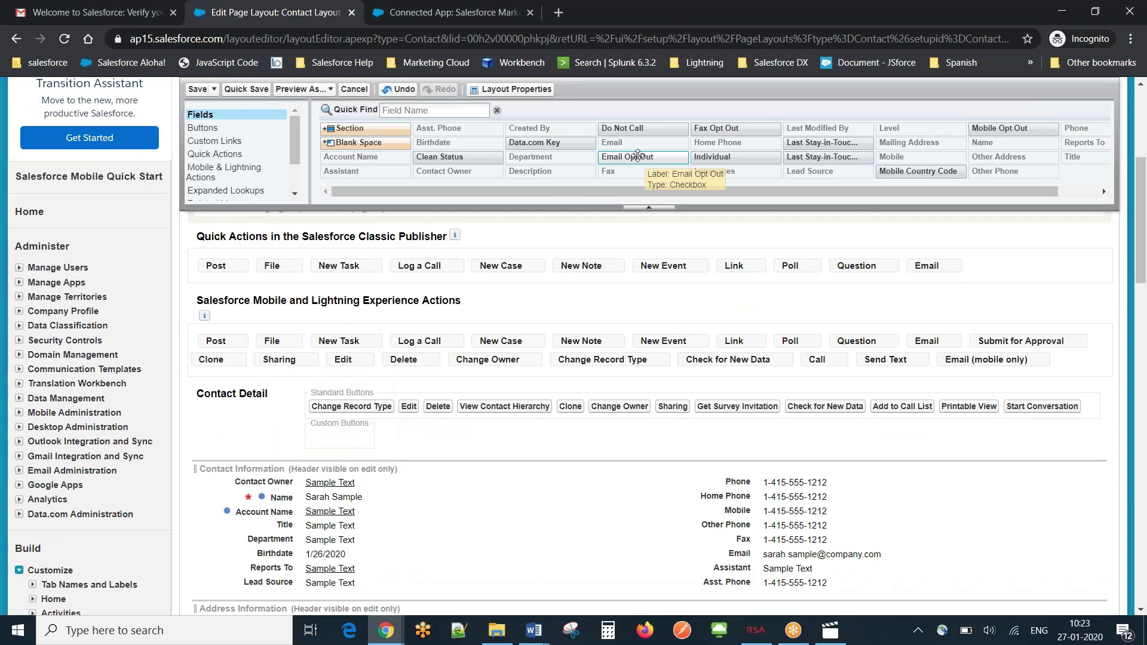
pyautogui.moveTo(638, 156); pyautogui.dragTo(375, 560)
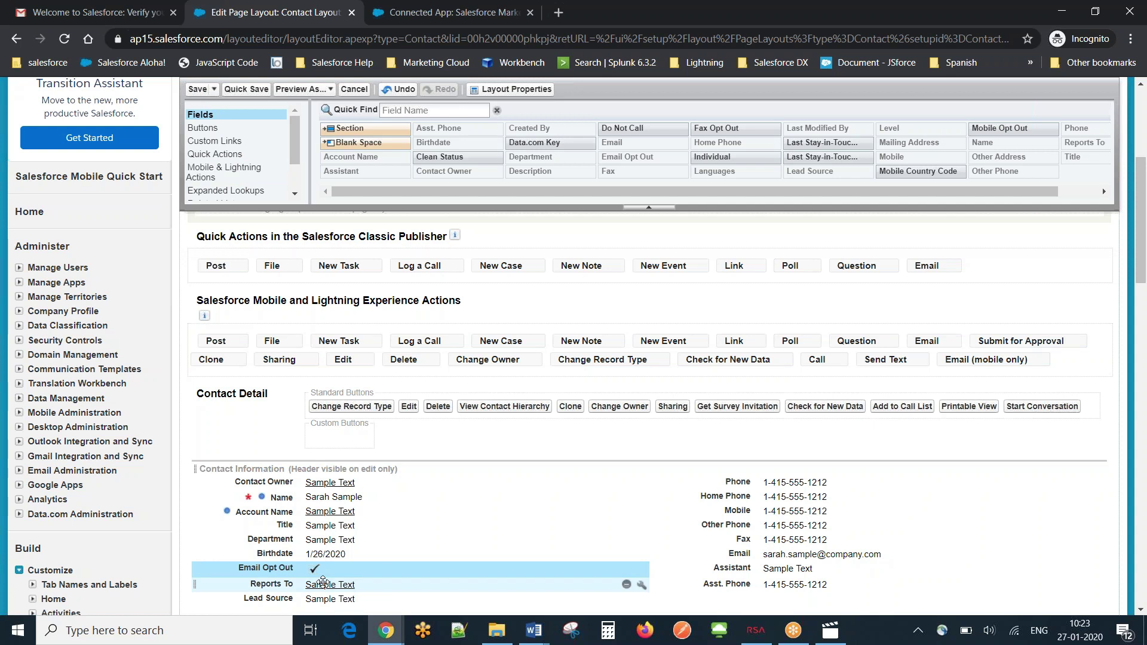
pyautogui.click(198, 88)
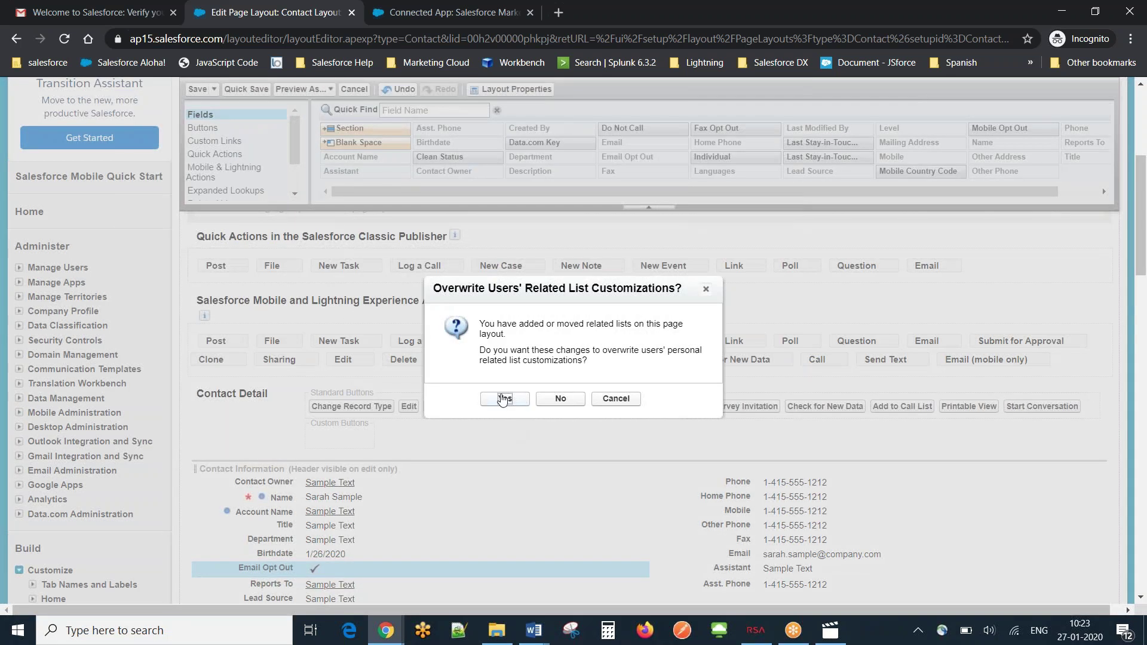
pyautogui.click(504, 399)
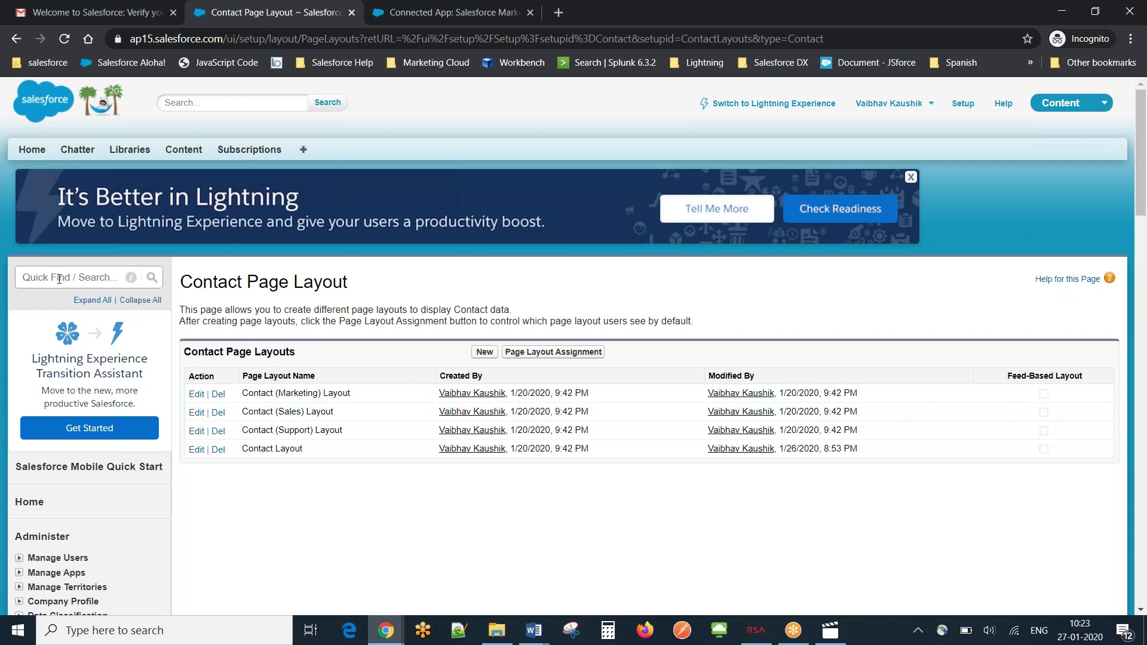
# Filter setup by 'contact' and open Contacts > Fields in a new browser tab
pyautogui.click(59, 279)
pyautogui.write('contact')
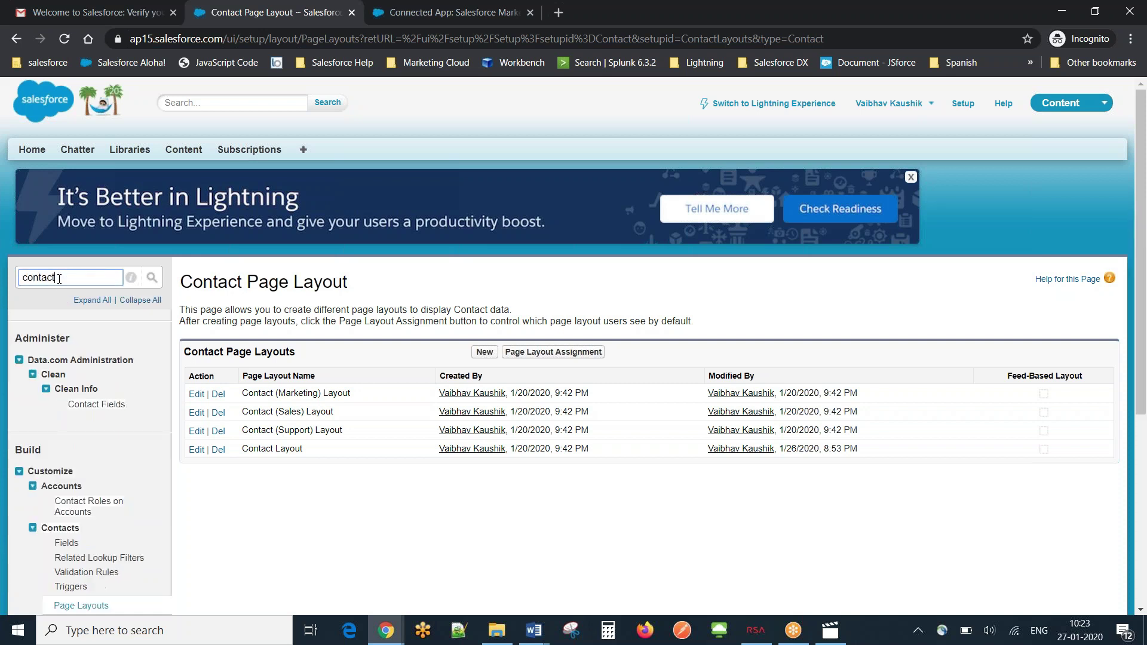
pyautogui.middleClick(91, 560)
# In the new Contact Fields tab, open Email Opt Out's edit page, cancel, then open its detail page
pyautogui.click(575, 7)
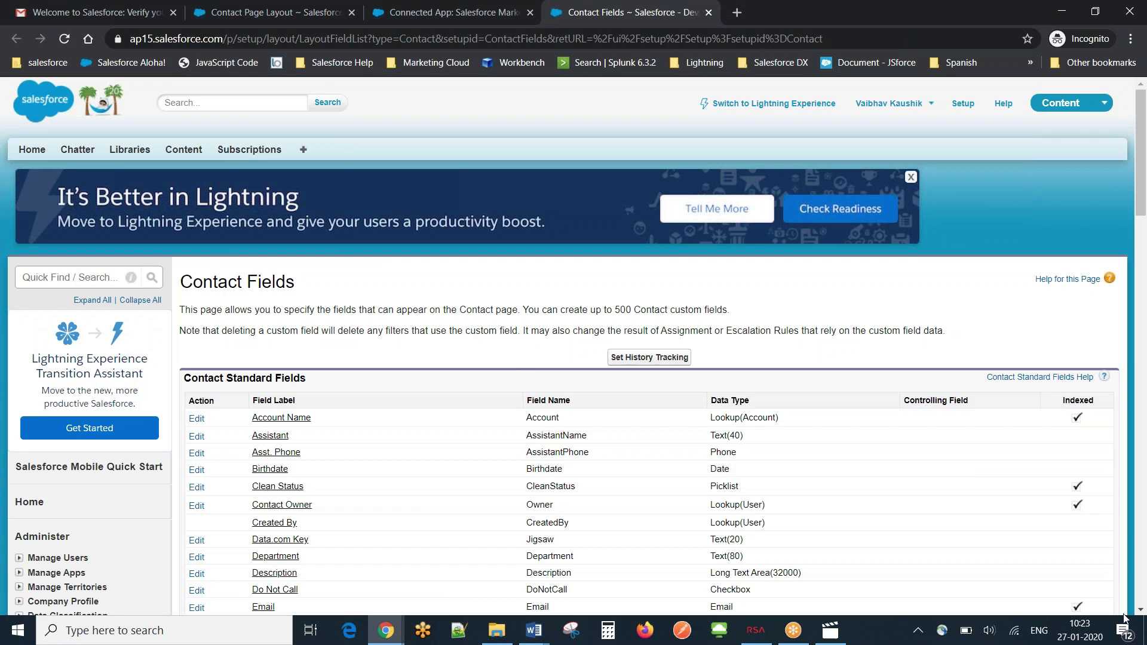
pyautogui.scroll(-3, 1142, 610)
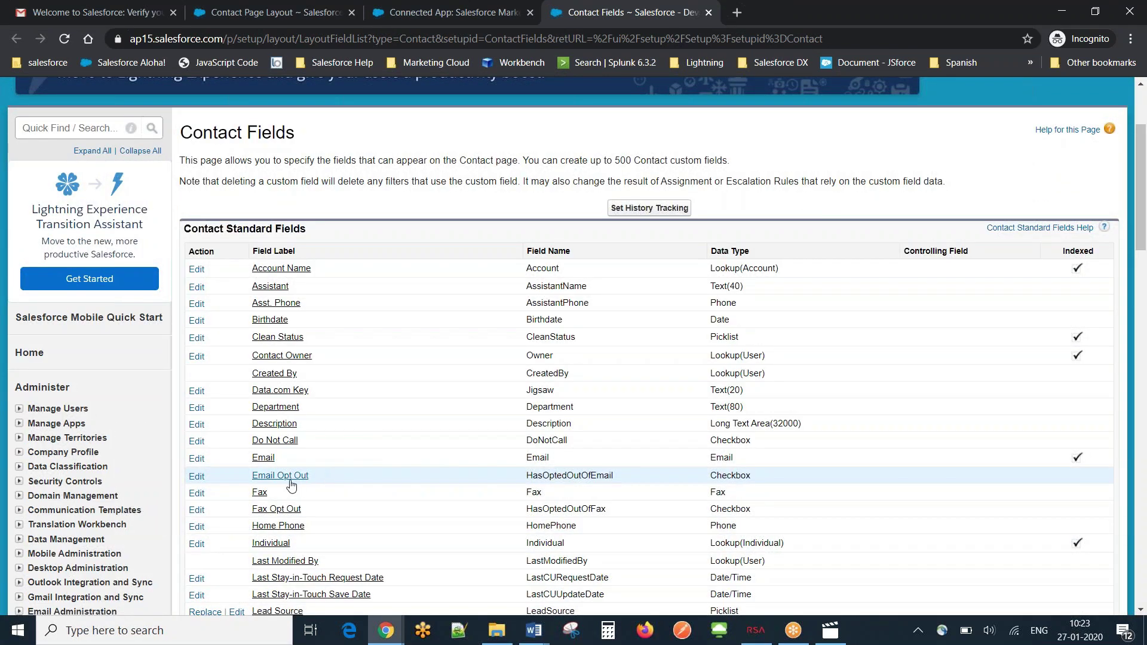
pyautogui.click(193, 480)
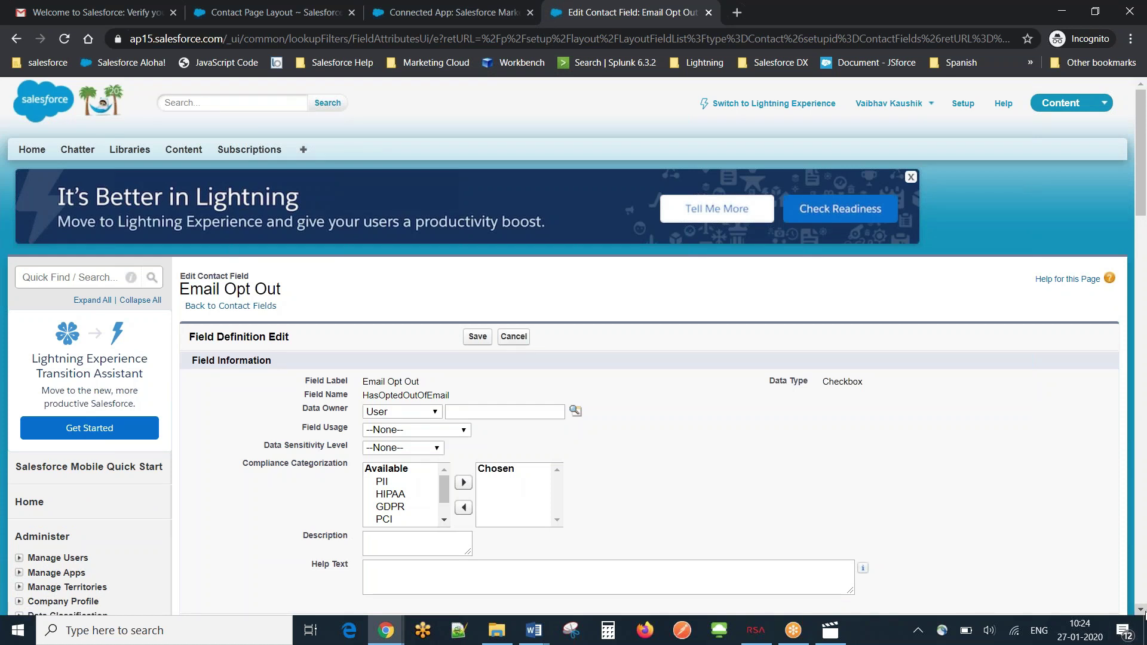
pyautogui.scroll(-4, 1144, 615)
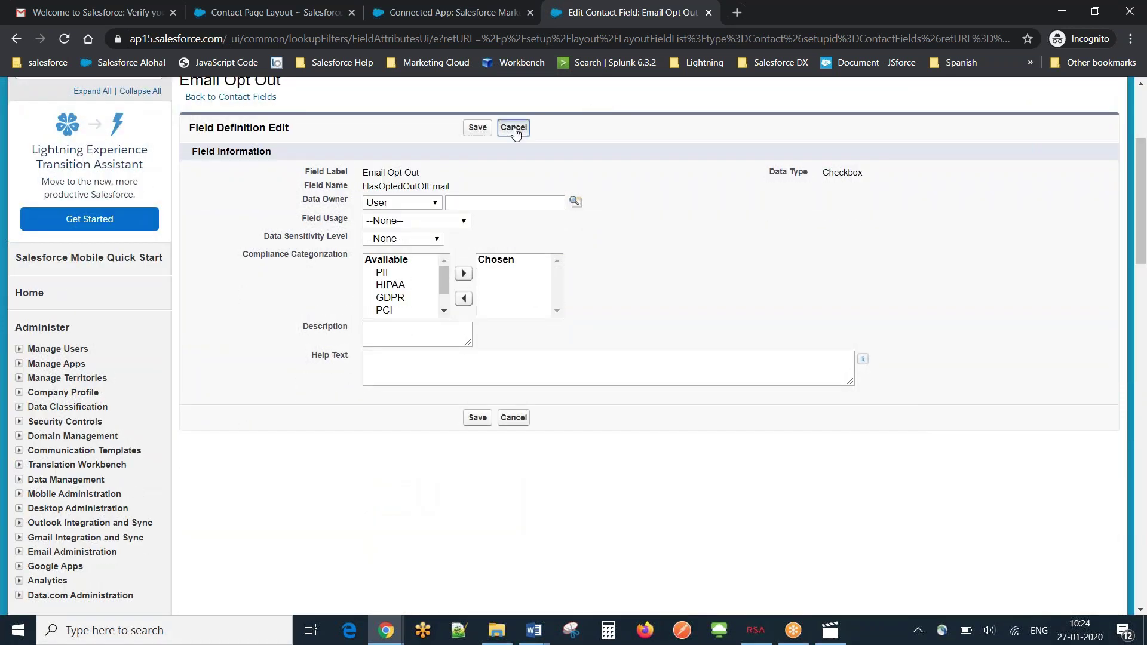
pyautogui.click(514, 128)
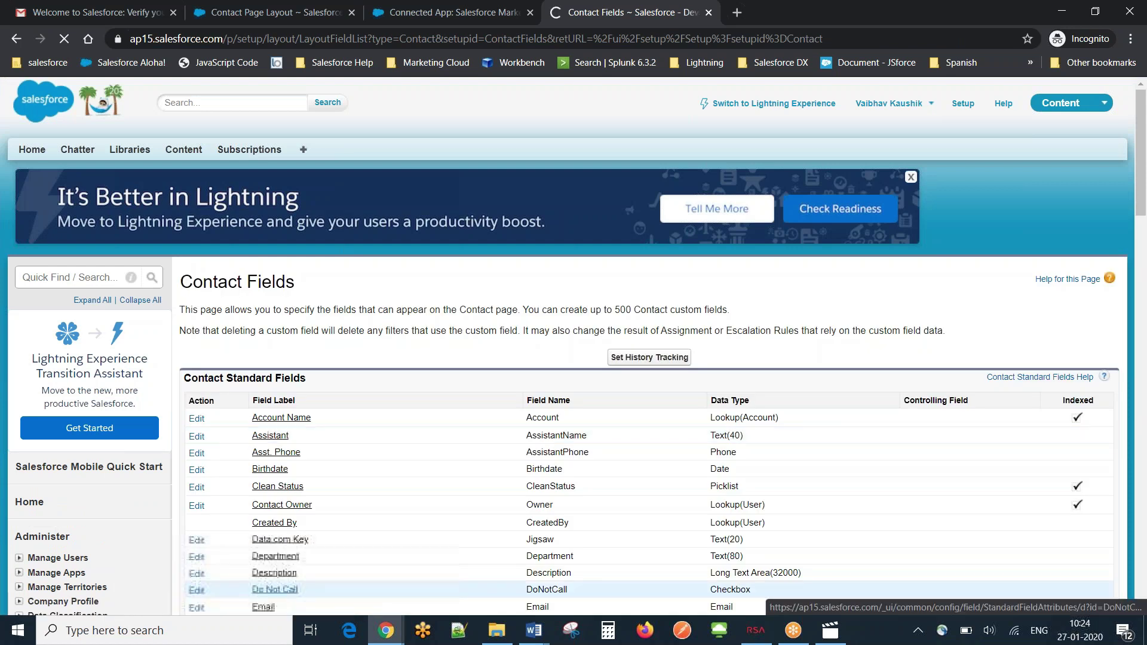
pyautogui.scroll(-3, 317, 580)
pyautogui.scroll(-1, 317, 581)
pyautogui.click(293, 399)
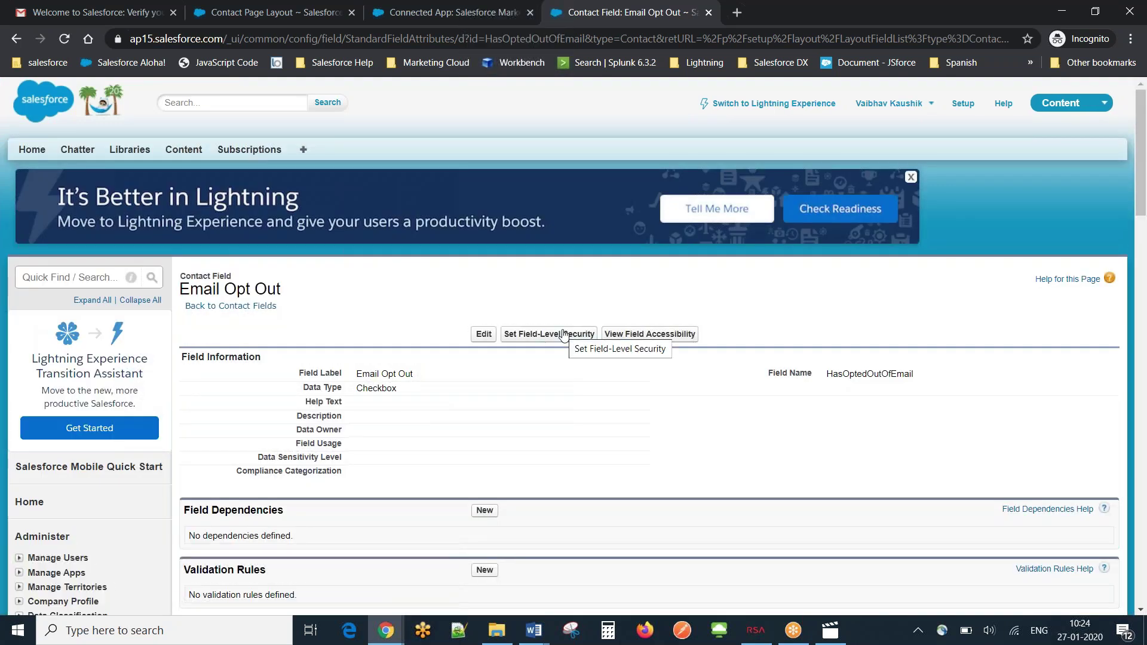
# Save Email Opt Out's field-level security with System Administrator marked Visible
pyautogui.click(564, 334)
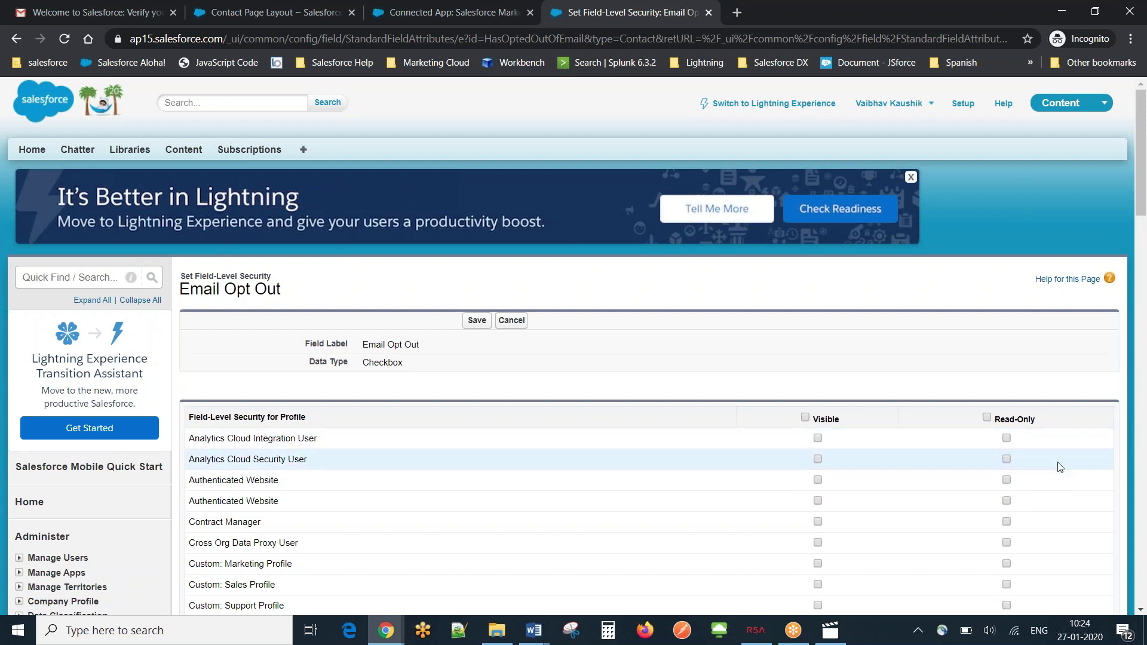
pyautogui.moveTo(1142, 610); pyautogui.dragTo(1143, 611)
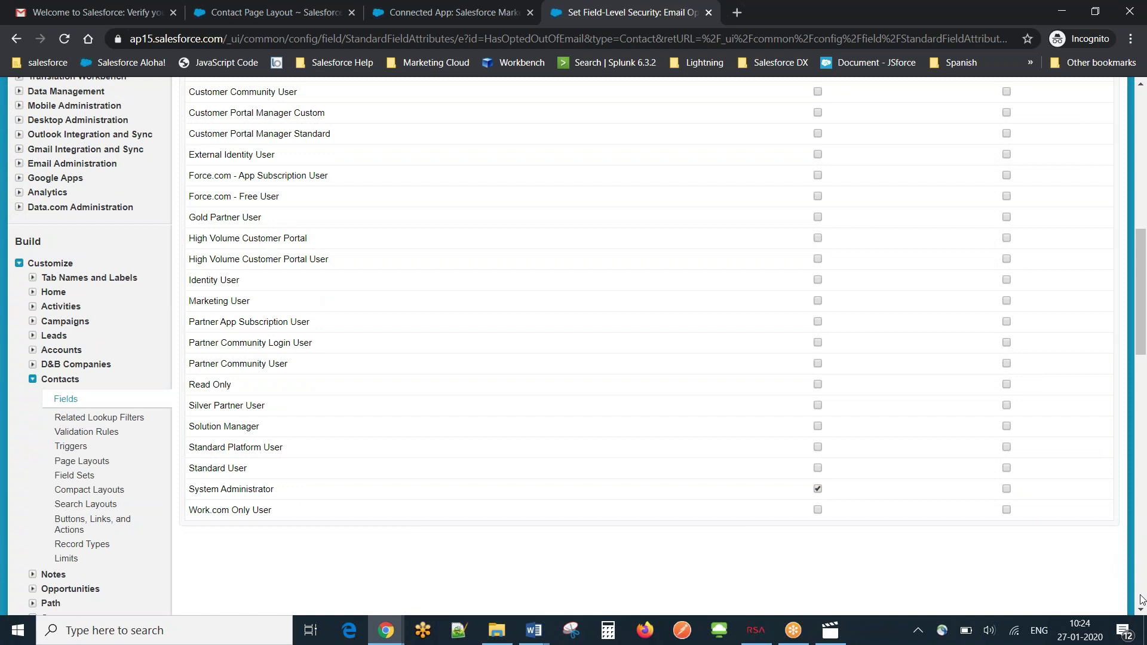
pyautogui.scroll(-8, 1141, 599)
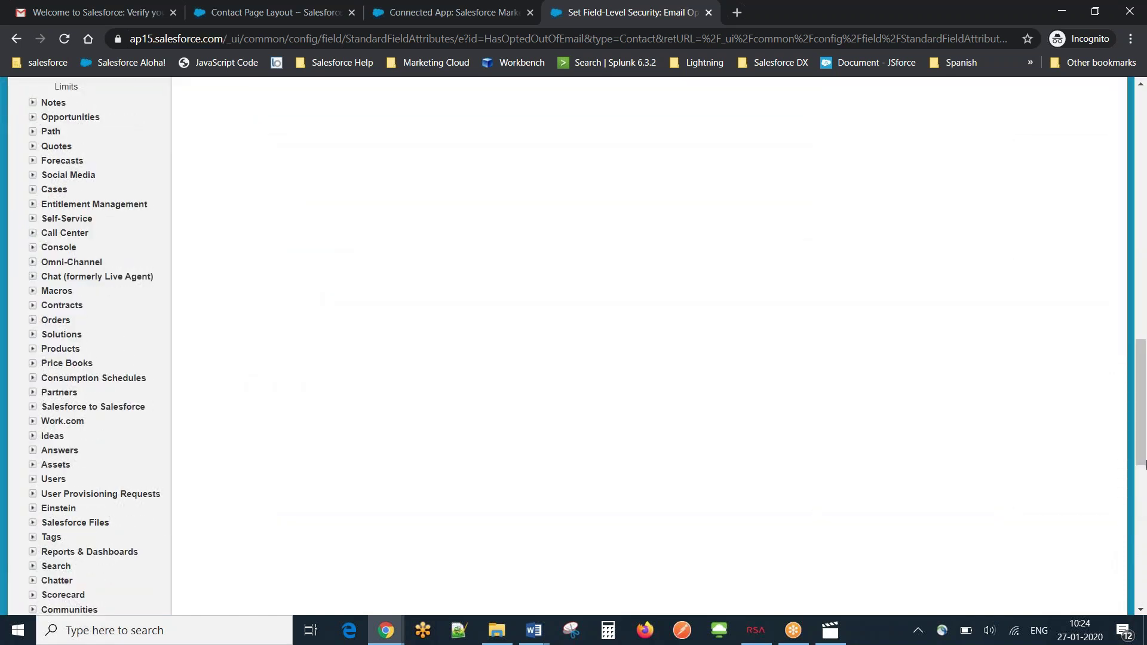
pyautogui.moveTo(1141, 412); pyautogui.dragTo(1143, 197)
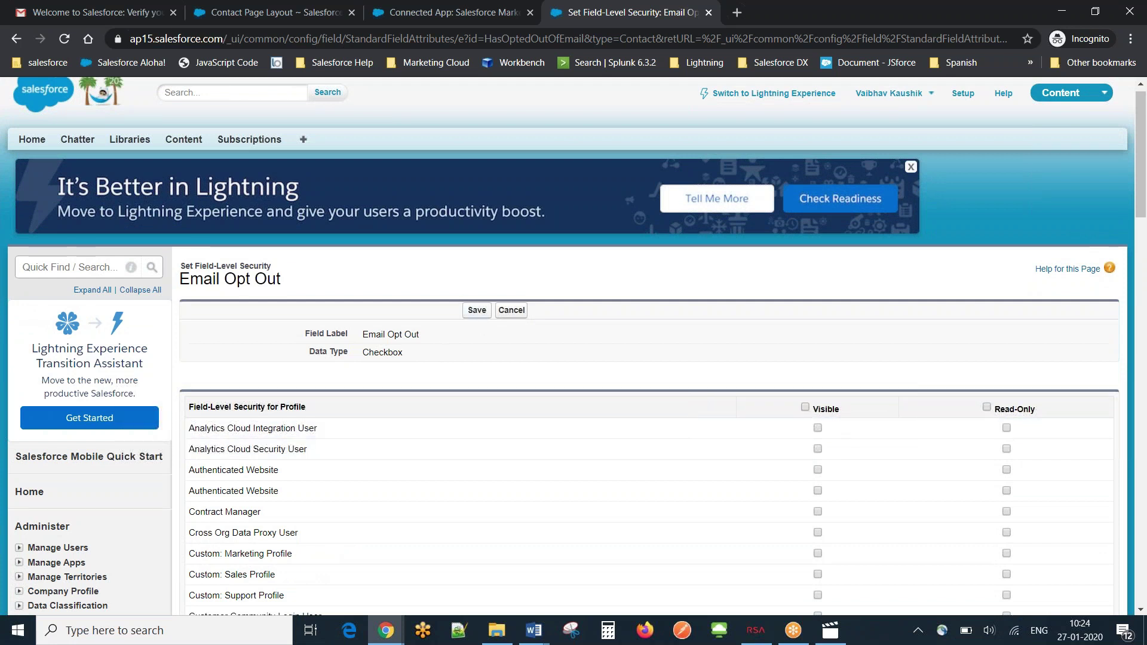
pyautogui.click(476, 313)
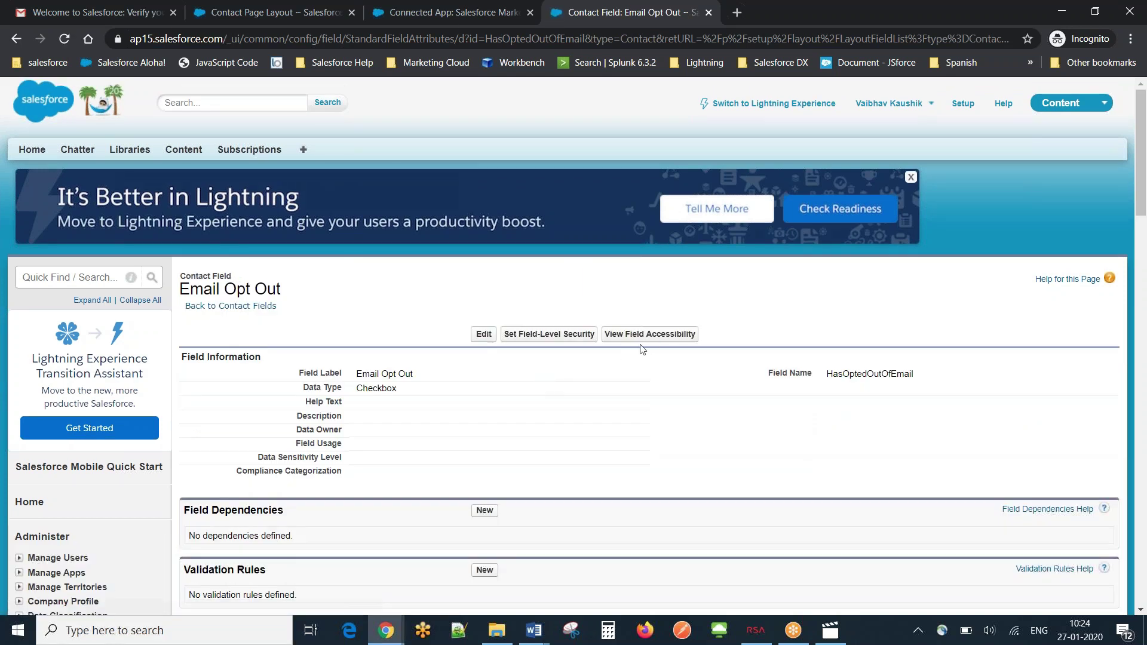
# View field accessibility for Email Opt Out and review each profile's access level
pyautogui.click(654, 335)
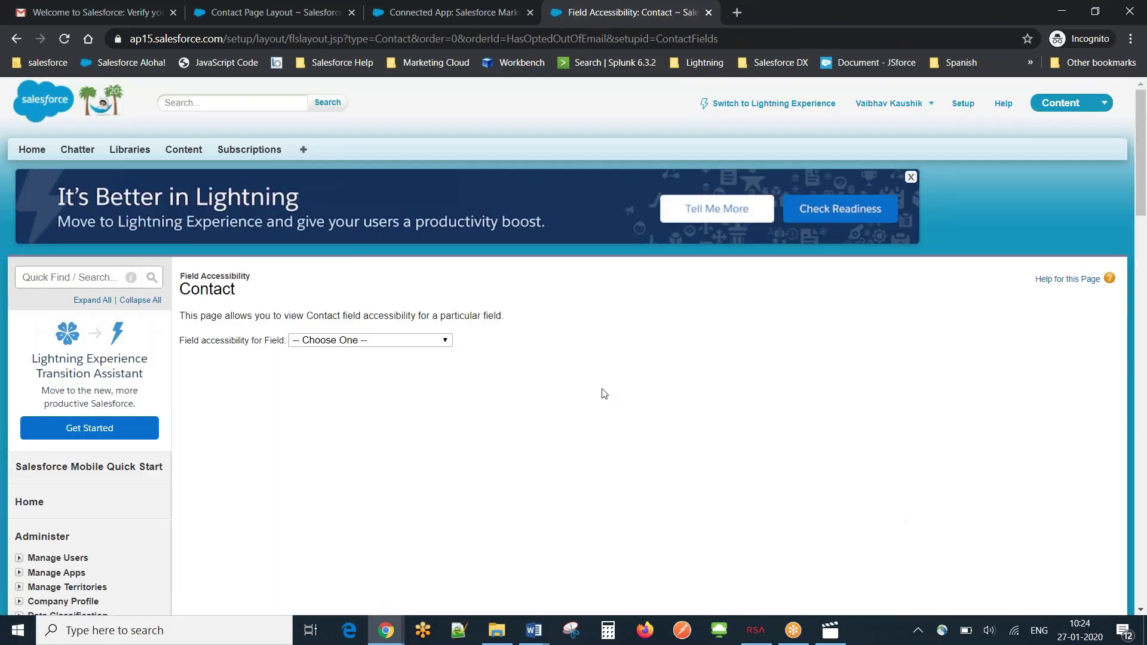
pyautogui.click(421, 343)
pyautogui.click(431, 328)
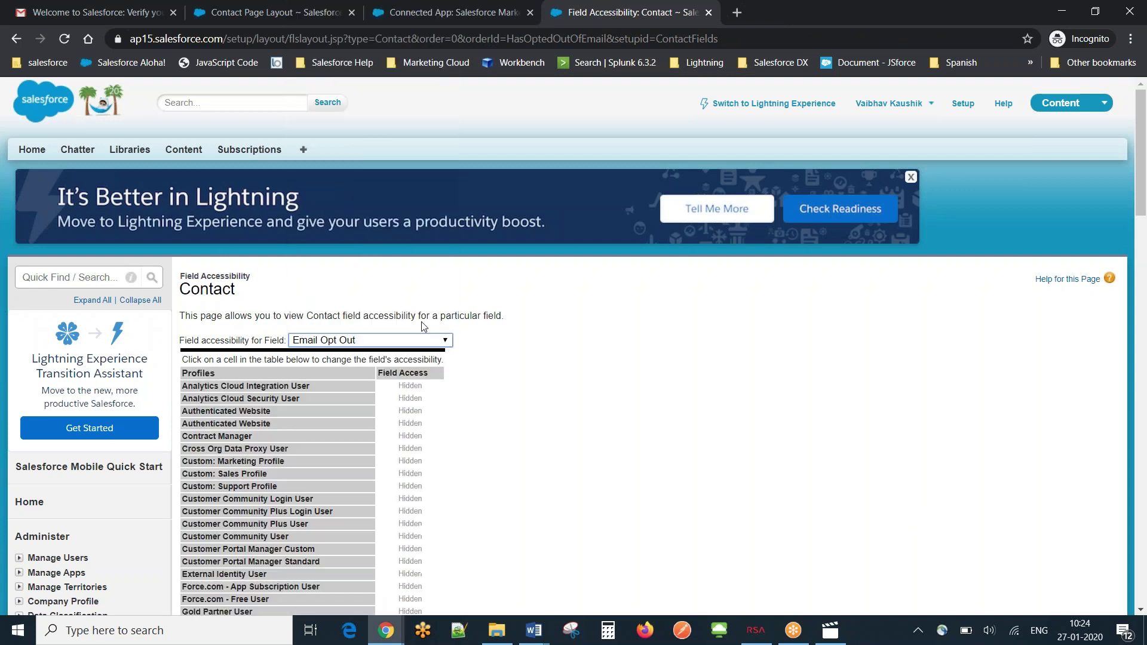
pyautogui.click(1141, 610)
pyautogui.scroll(-5, 1141, 609)
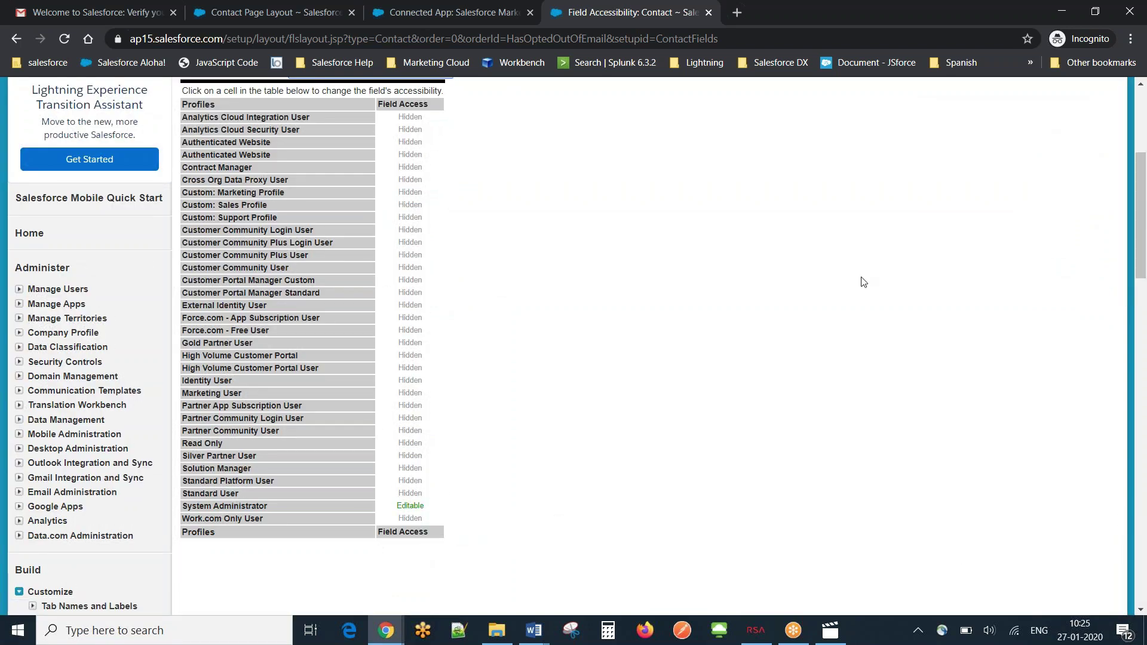
pyautogui.click(1140, 109)
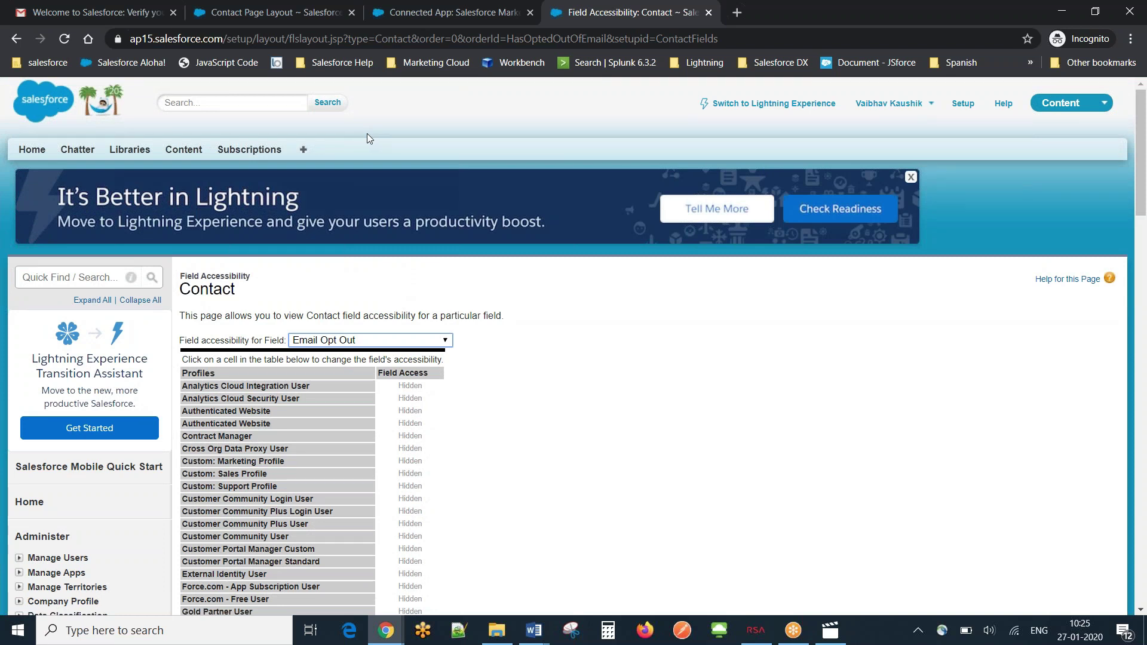
# Open Marketing Cloud from All Tabs, verify the MetadataAPI remote site, and dismiss the confirmation
pyautogui.click(304, 149)
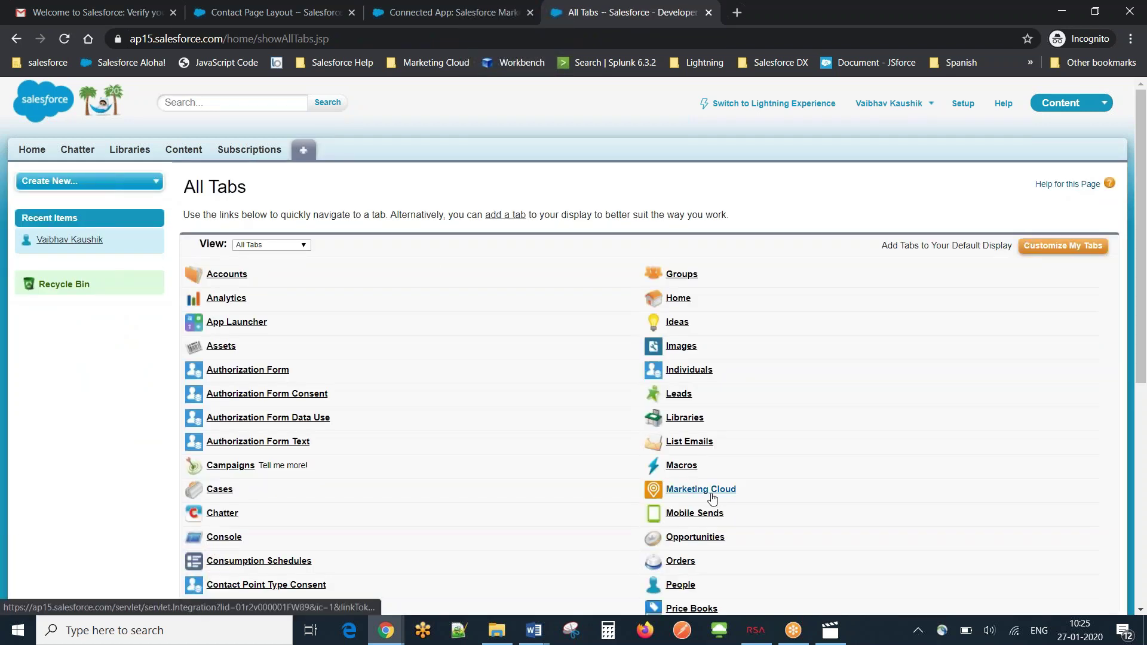
pyautogui.click(702, 494)
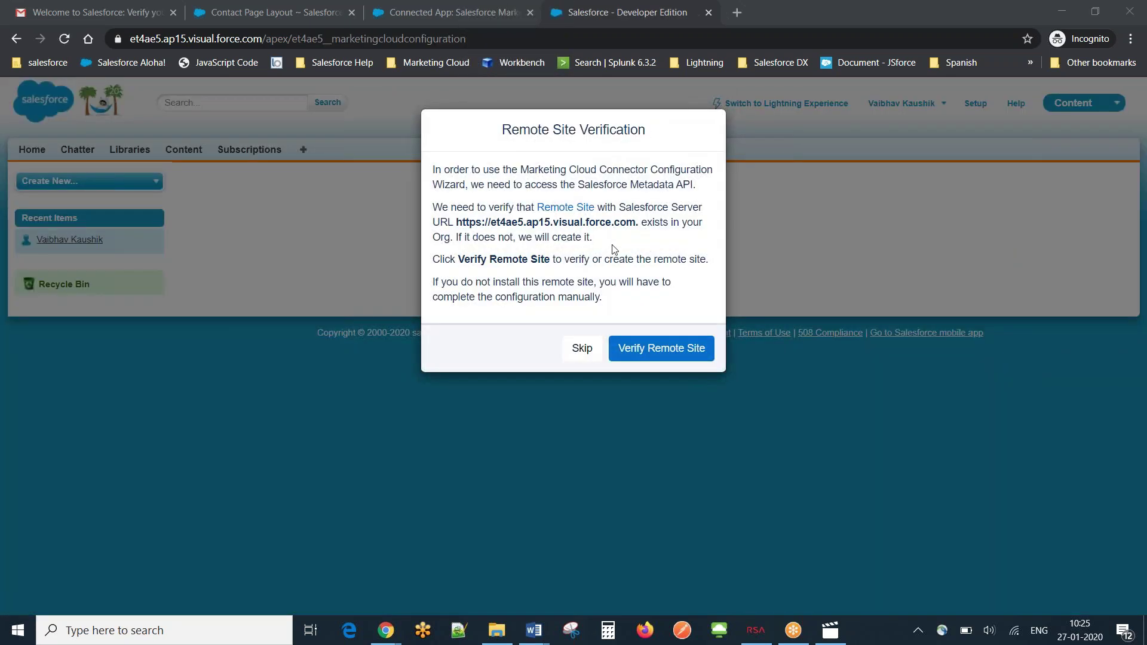
pyautogui.click(655, 350)
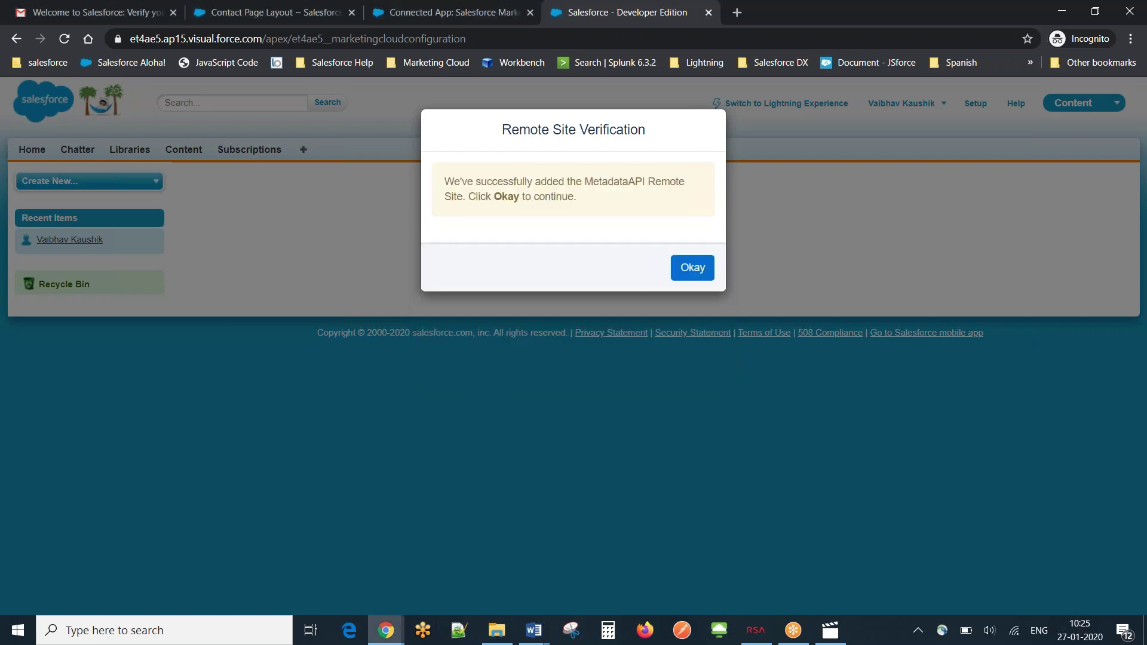
pyautogui.click(693, 268)
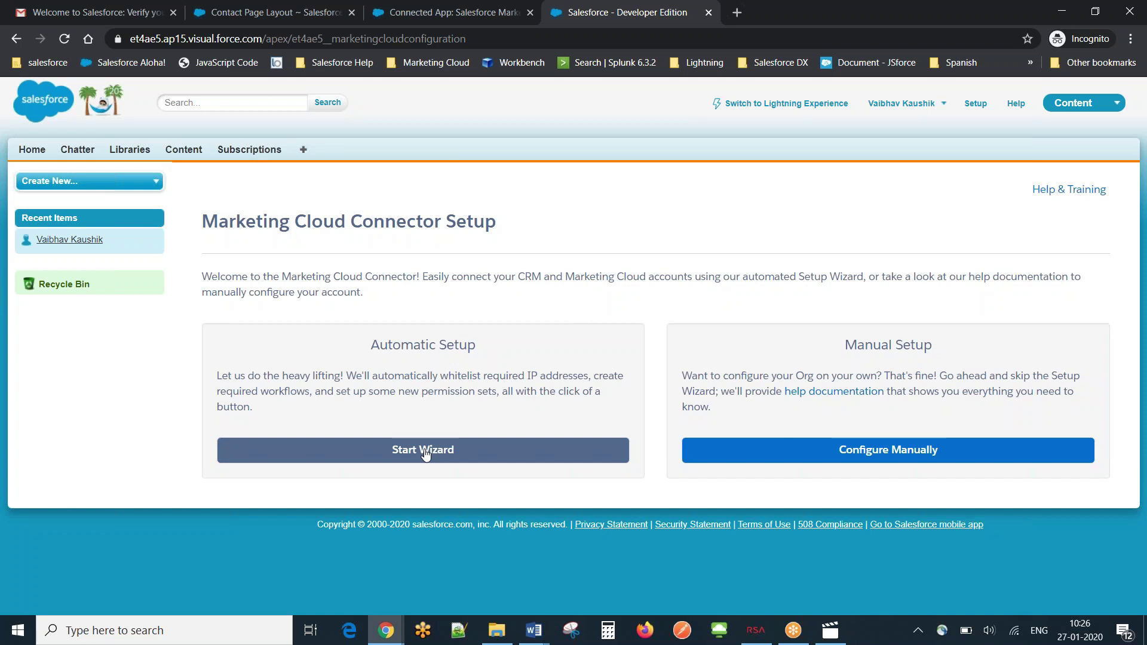
# Start the connector wizard and go through all the pre-install notes
pyautogui.click(425, 454)
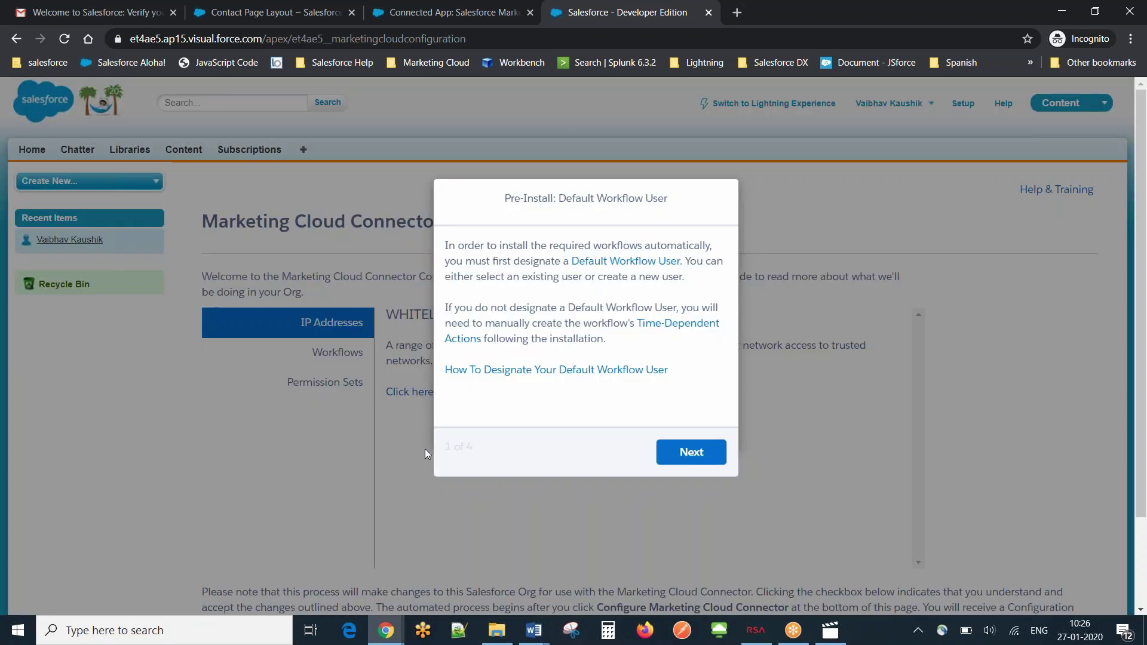
pyautogui.click(690, 462)
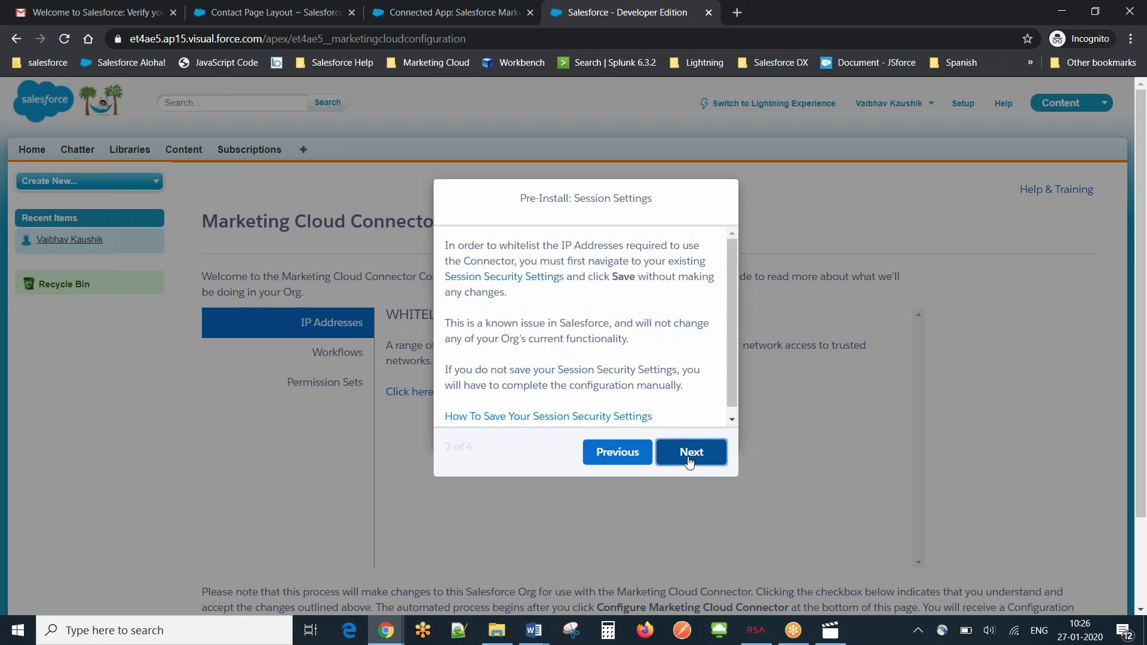
pyautogui.click(689, 459)
pyautogui.click(689, 459)
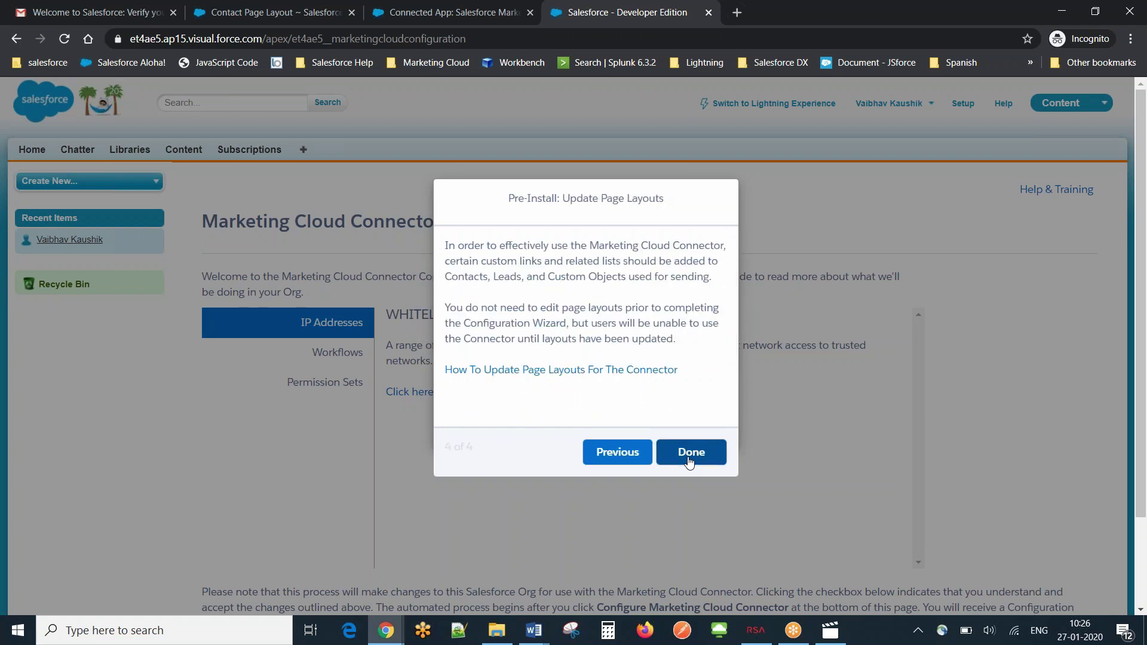
pyautogui.click(689, 454)
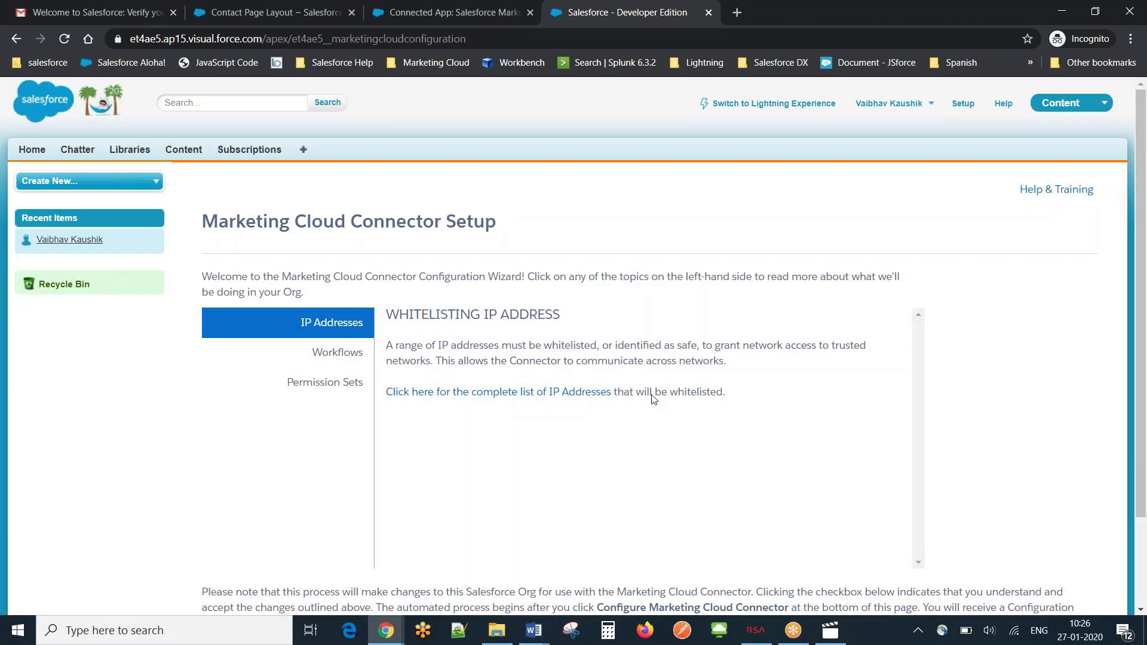
pyautogui.moveTo(1143, 457); pyautogui.dragTo(1143, 460)
pyautogui.scroll(-1, 1143, 460)
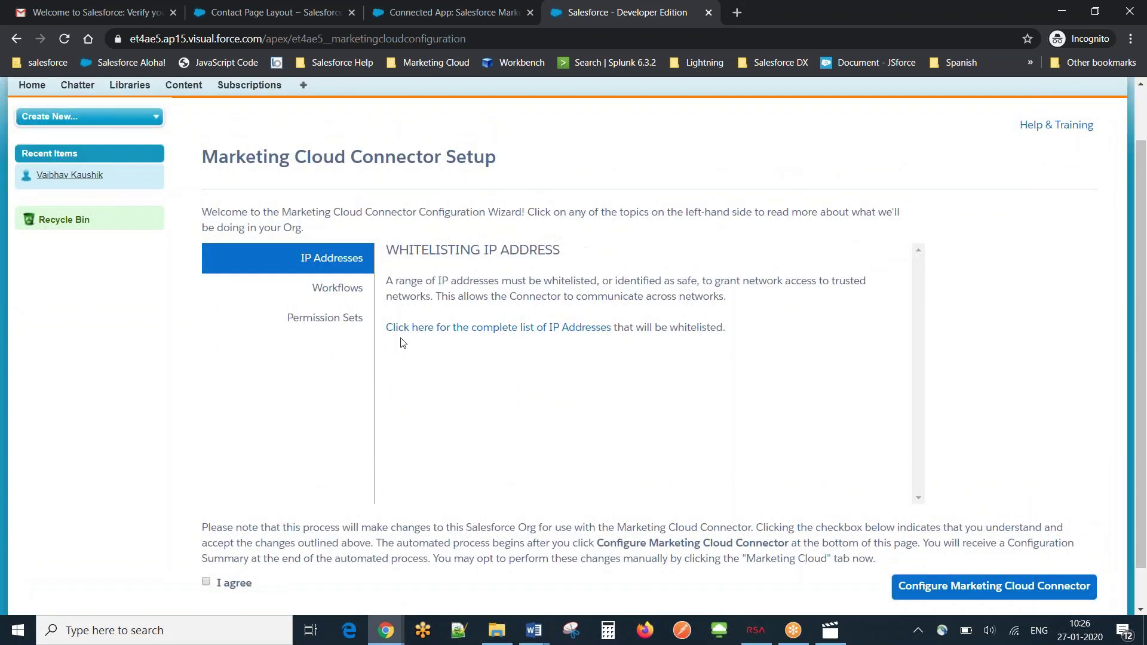
# Review the workflows, permission sets and IP whitelisting topics, then agree to the org changes
pyautogui.click(329, 291)
pyautogui.click(295, 392)
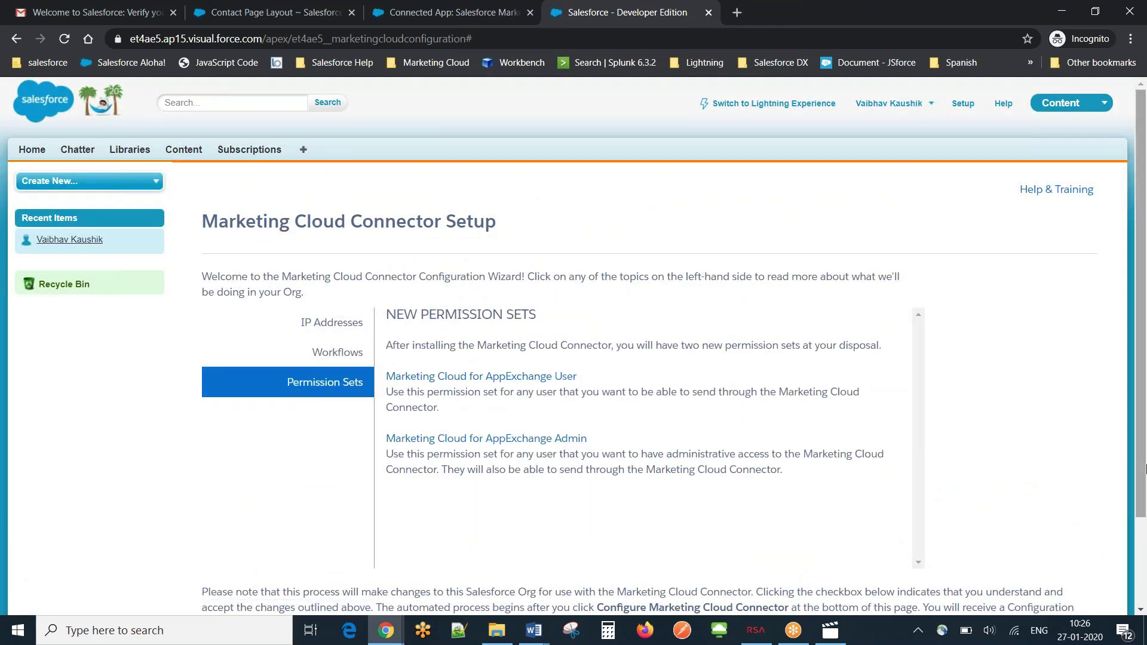
pyautogui.scroll(-1, 449, 355)
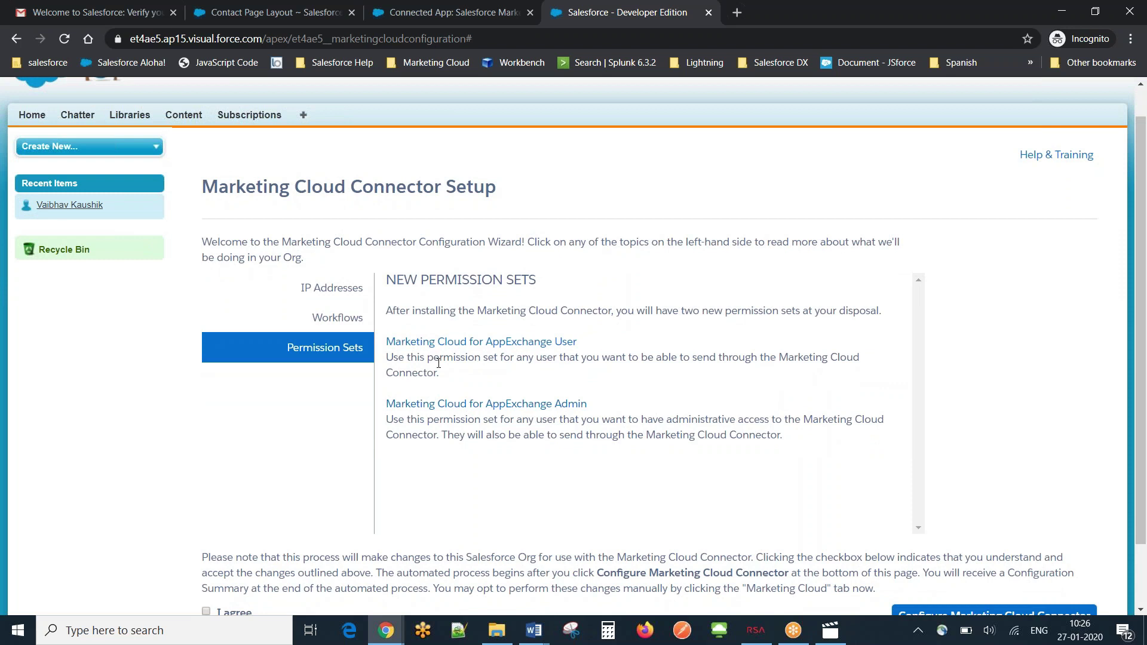
pyautogui.click(345, 325)
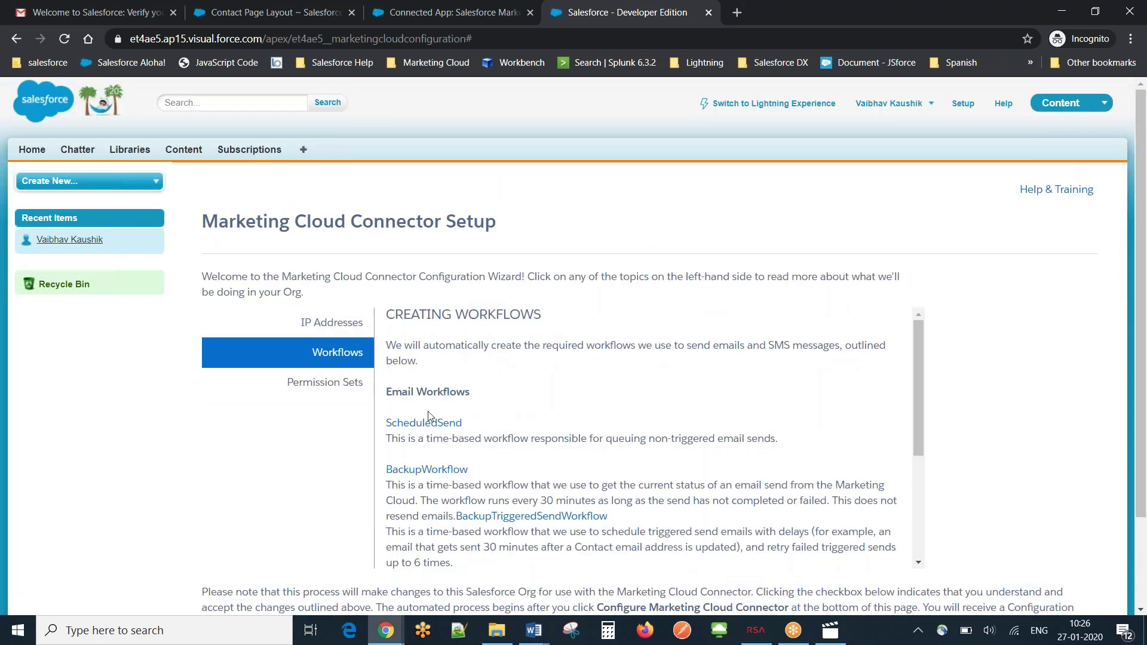
pyautogui.click(328, 324)
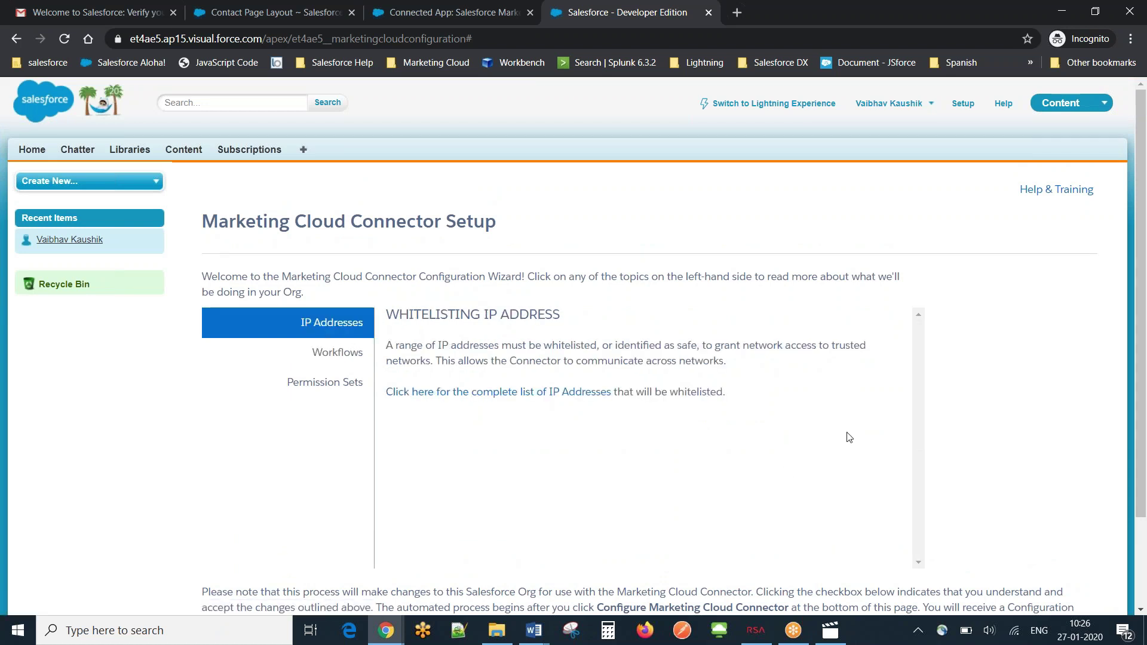
pyautogui.moveTo(1140, 437); pyautogui.dragTo(1140, 516)
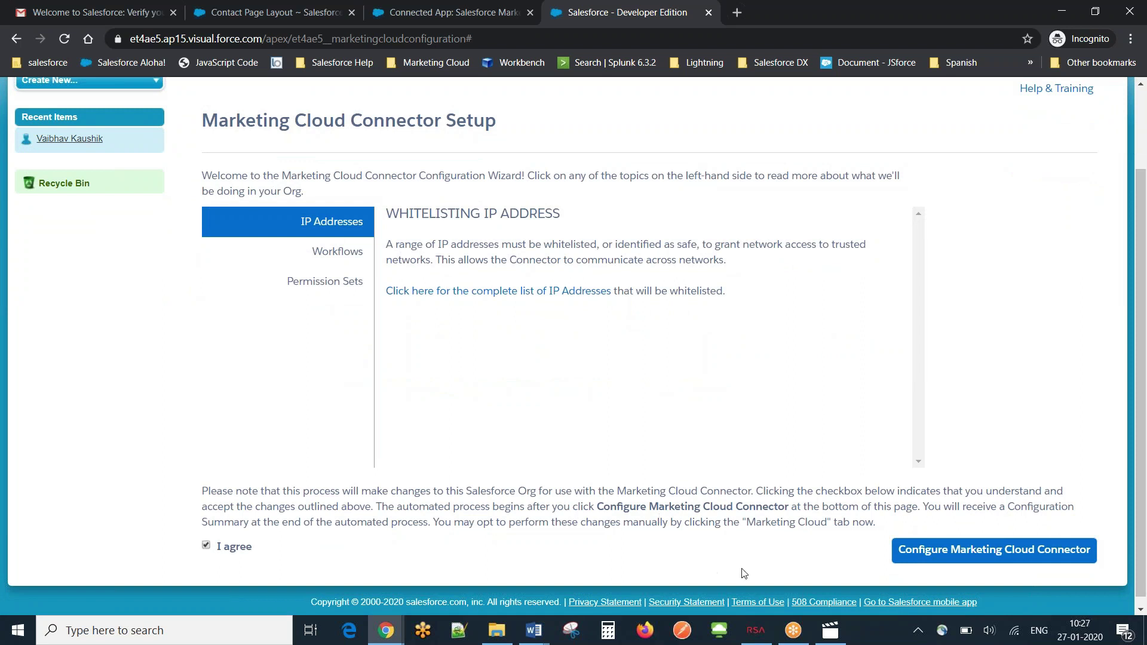
# Run Configure Marketing Cloud Connector and acknowledge the successful Configuration Summary
pyautogui.click(919, 563)
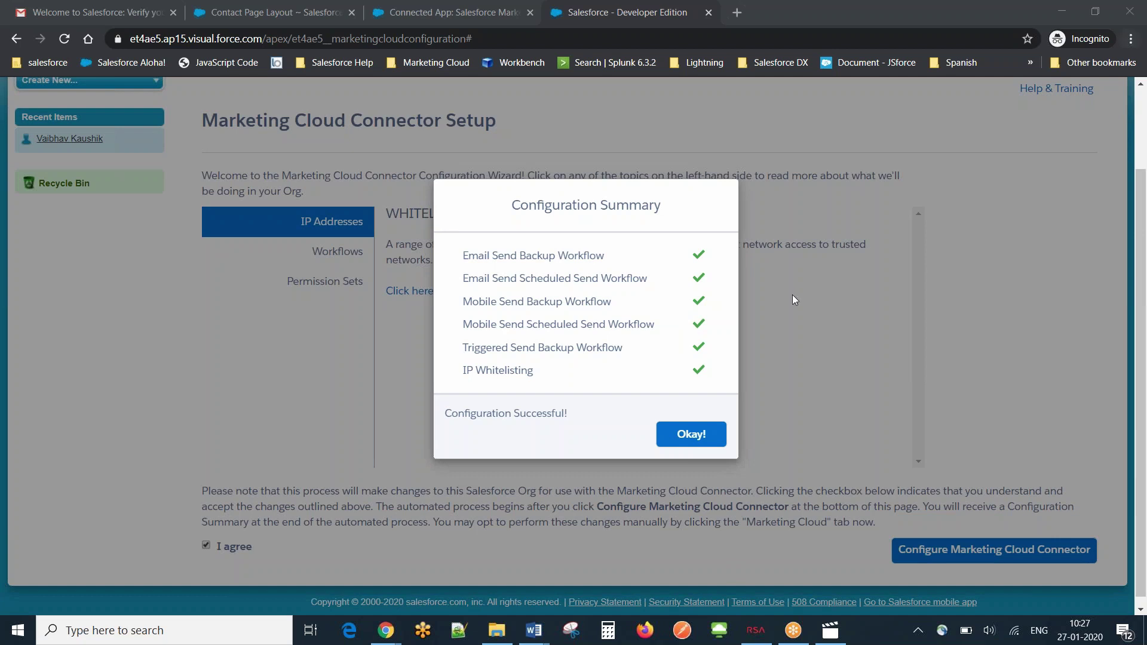
pyautogui.click(707, 439)
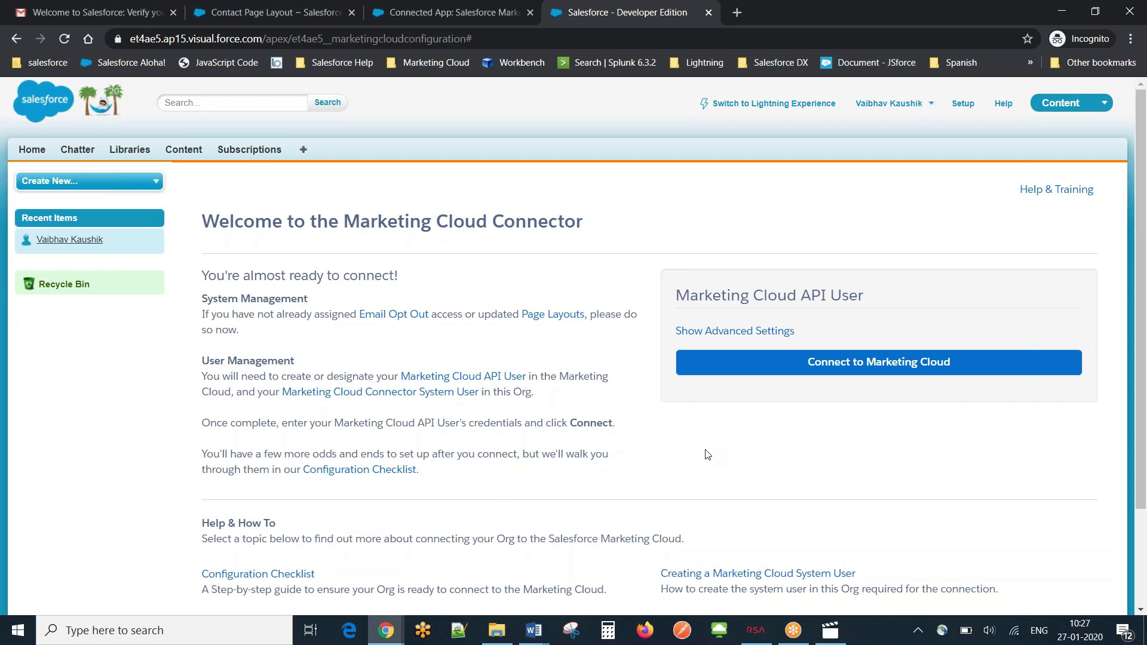
# Connect the org to Marketing Cloud to link the Enterprise2.0 account's API user
pyautogui.click(804, 370)
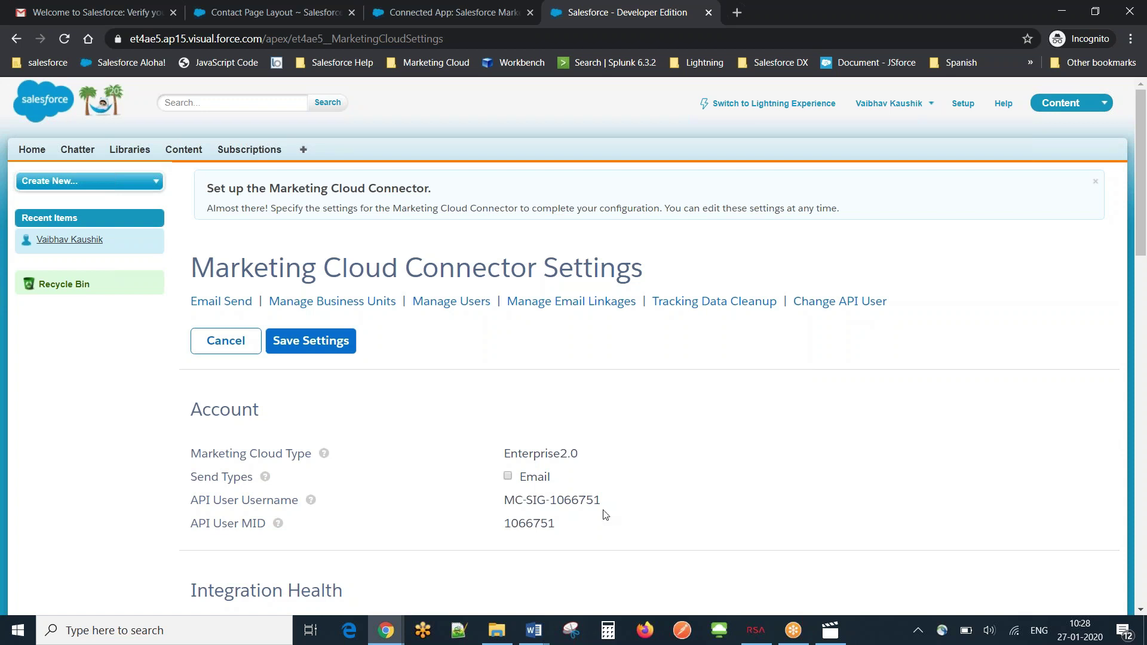
# Select the API user's username and scroll through the connector settings sections
pyautogui.moveTo(605, 501); pyautogui.dragTo(503, 500)
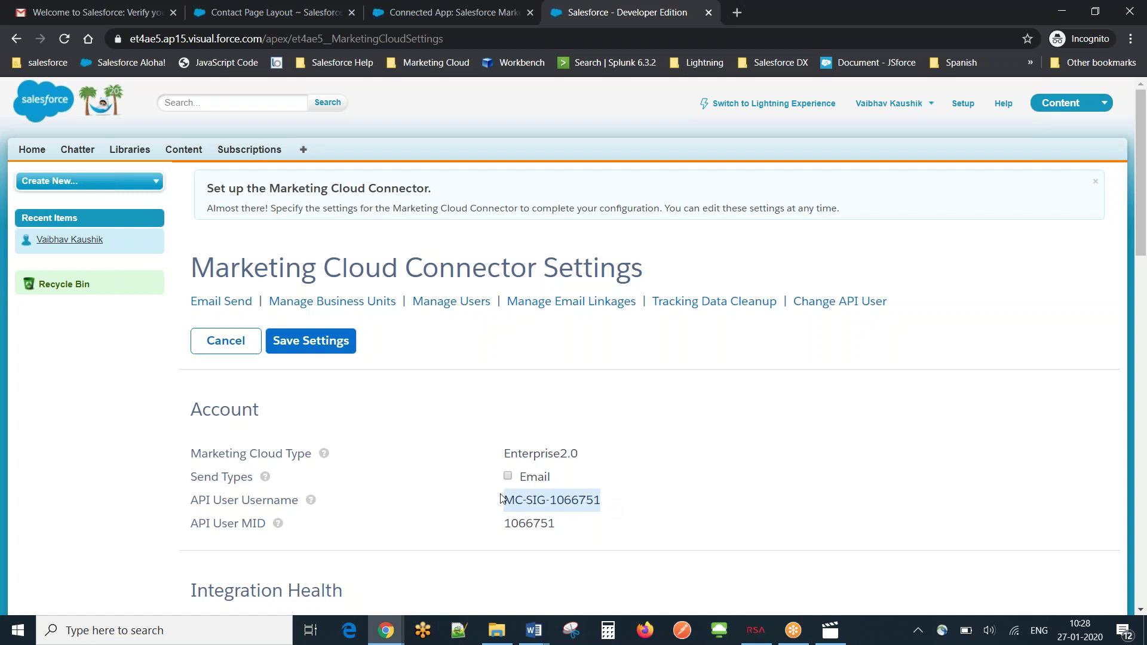
pyautogui.click(805, 508)
pyautogui.click(1142, 460)
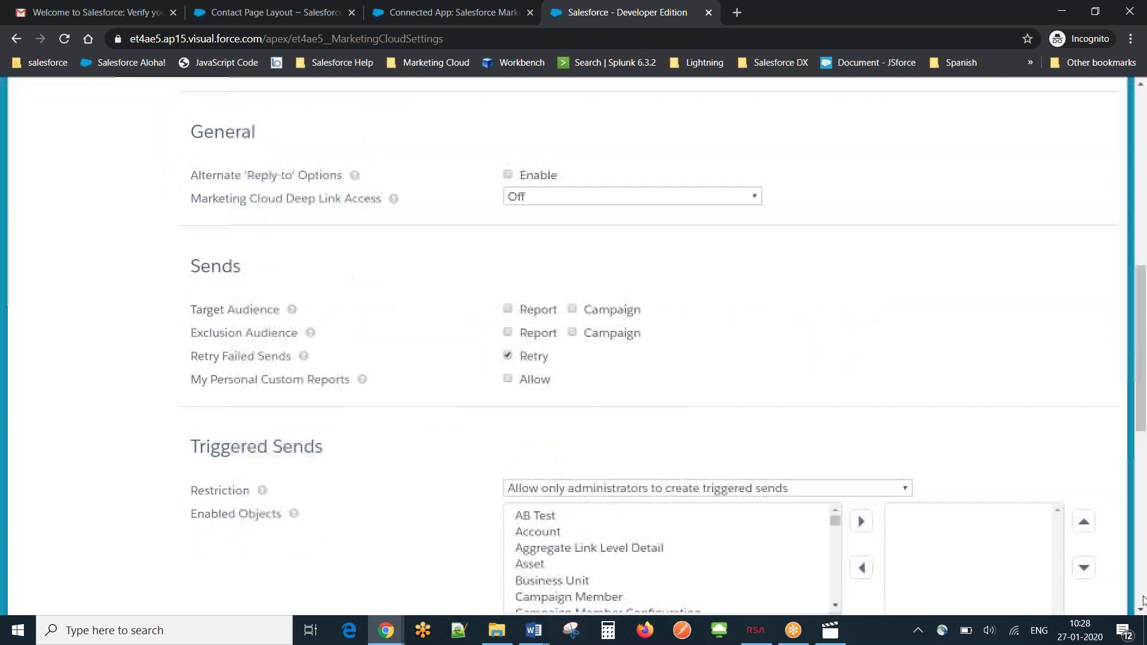
pyautogui.moveTo(1144, 461); pyautogui.dragTo(1144, 154)
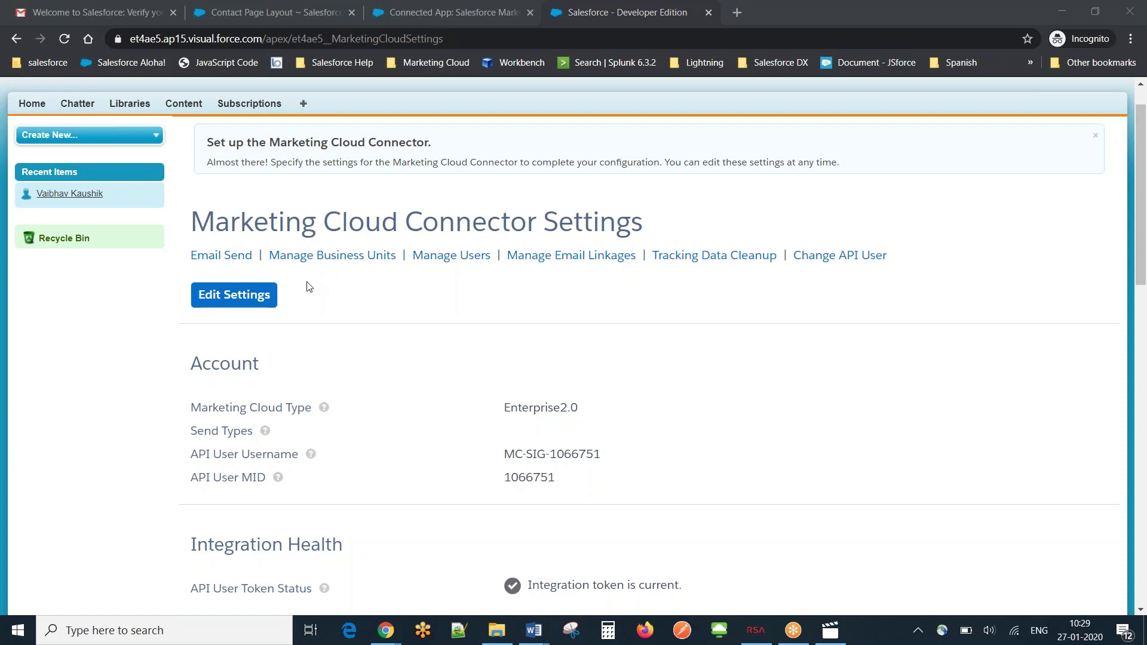
# Edit the connector settings, choose Change API User, and reconnect to Marketing Cloud
pyautogui.click(243, 304)
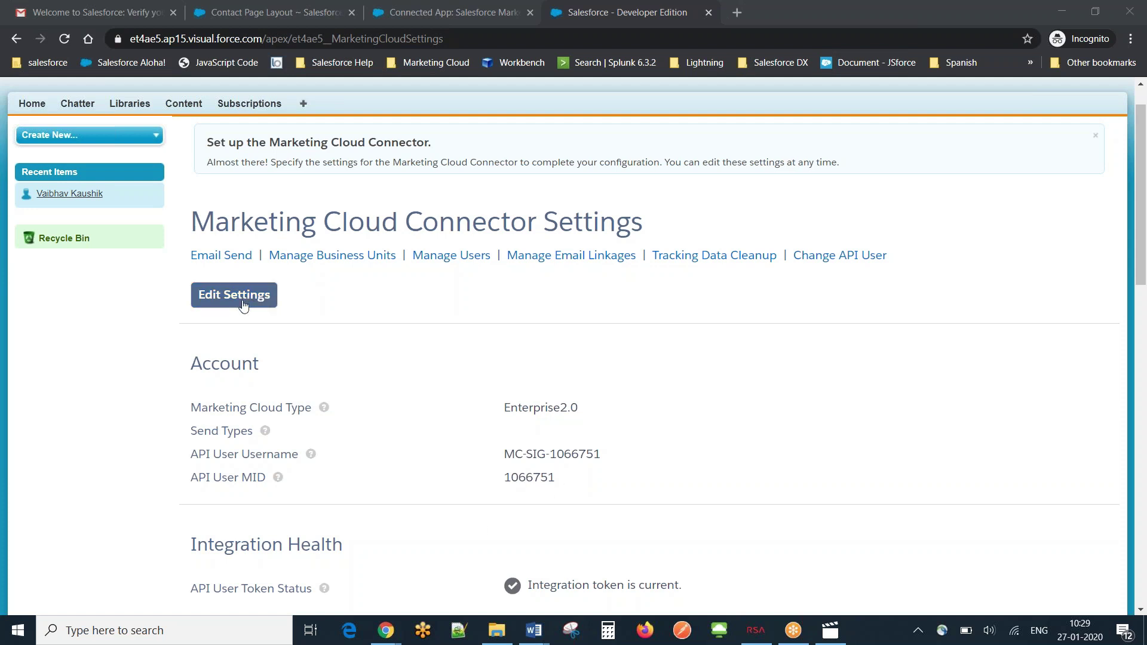
pyautogui.click(836, 257)
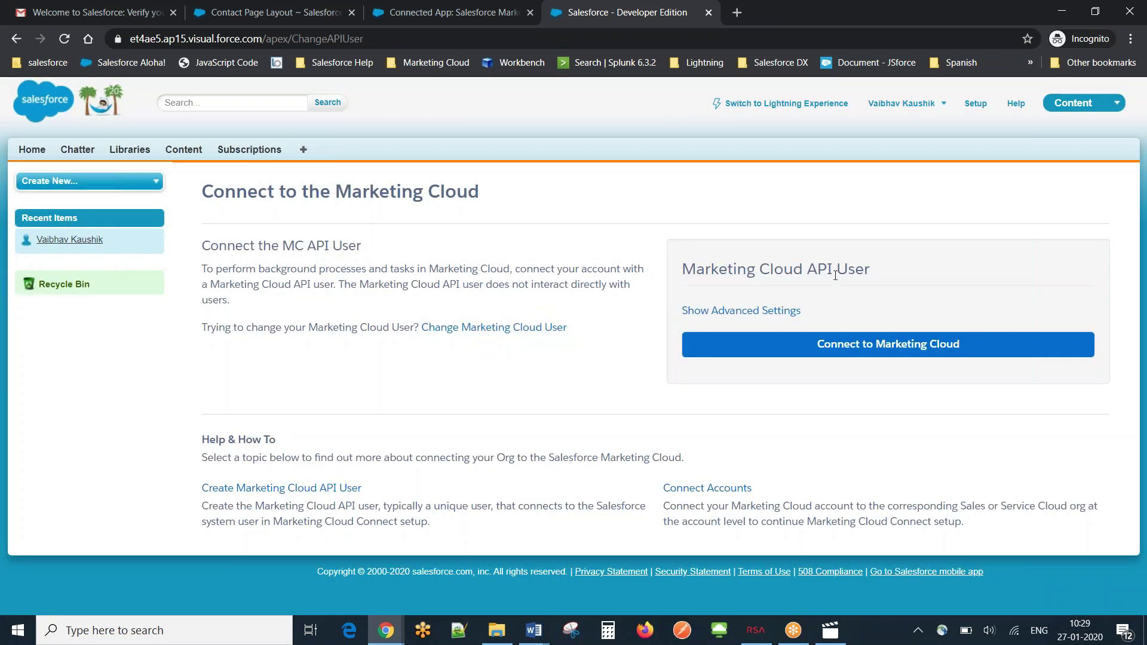
pyautogui.click(802, 357)
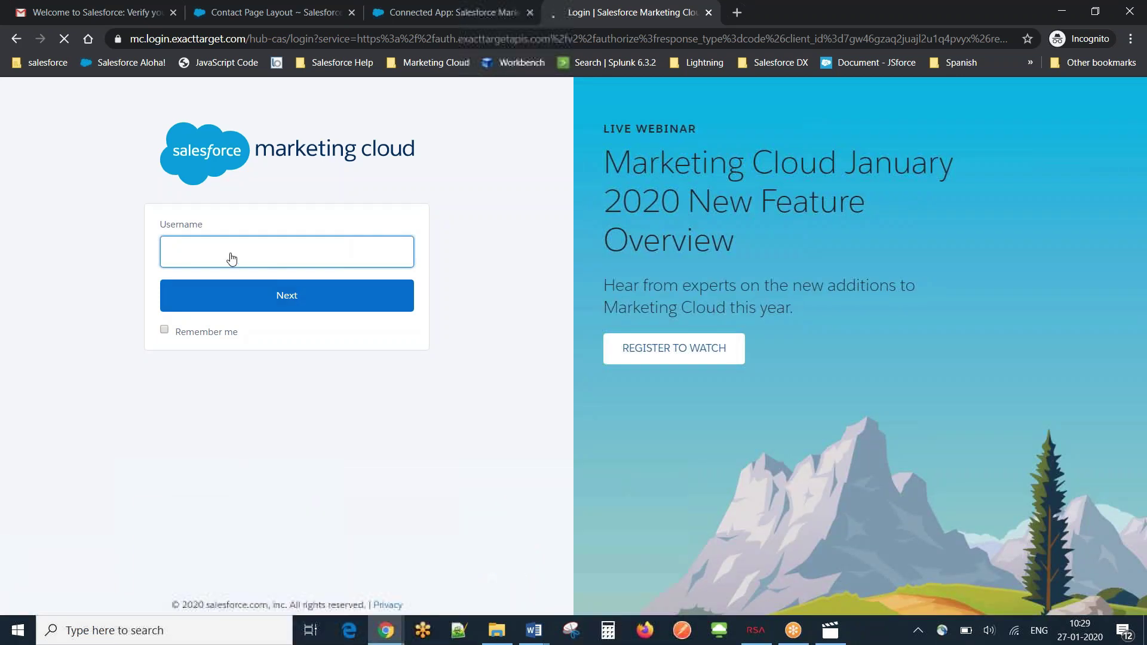
# Enter the API user's username, continue, and fill in the account password
pyautogui.write('vaibhav_api')
pyautogui.click(287, 297)
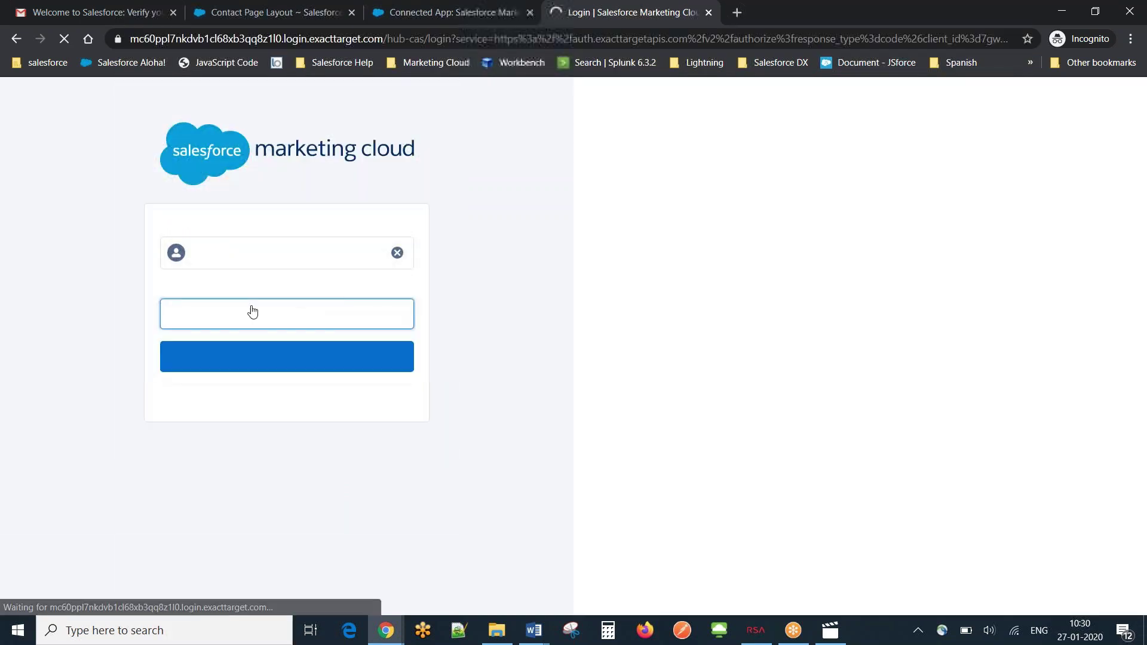
pyautogui.write('••••••••••')
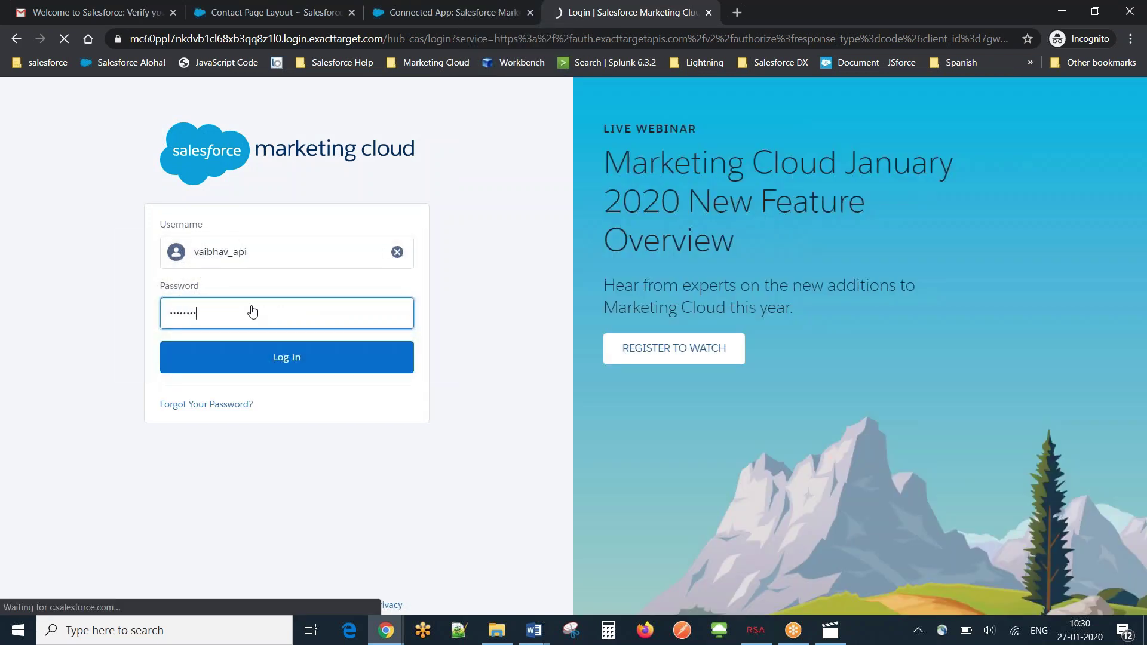
pyautogui.write('•••••')
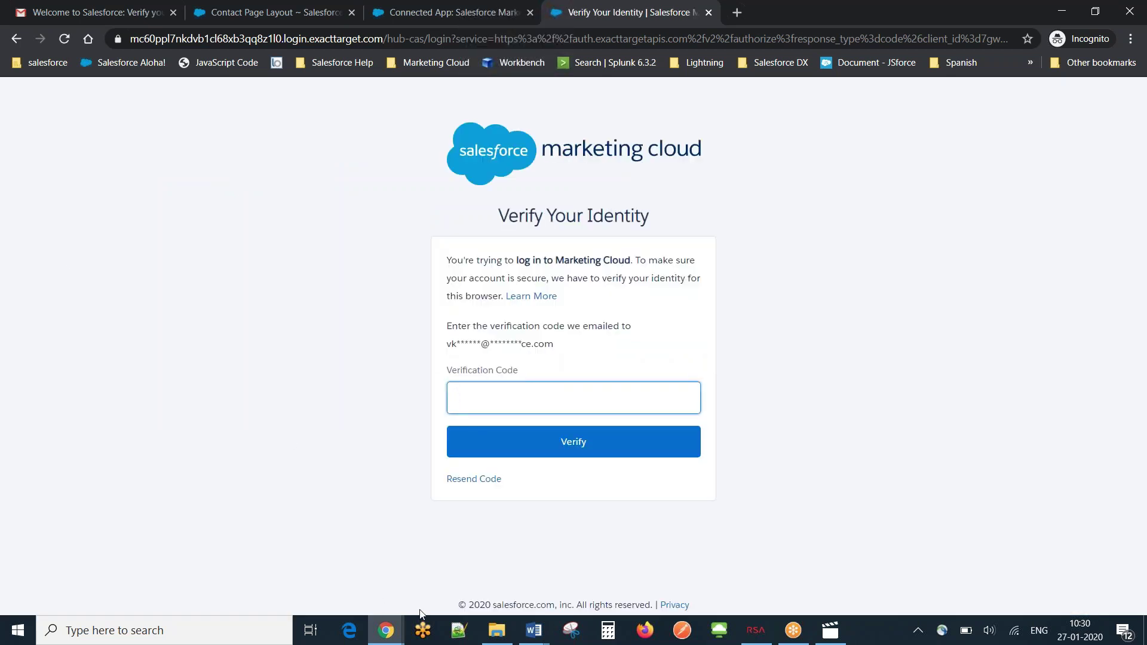
# Get the verification code from the Gmail inbox, paste it into Verification Code and verify
pyautogui.moveTo(386, 630)
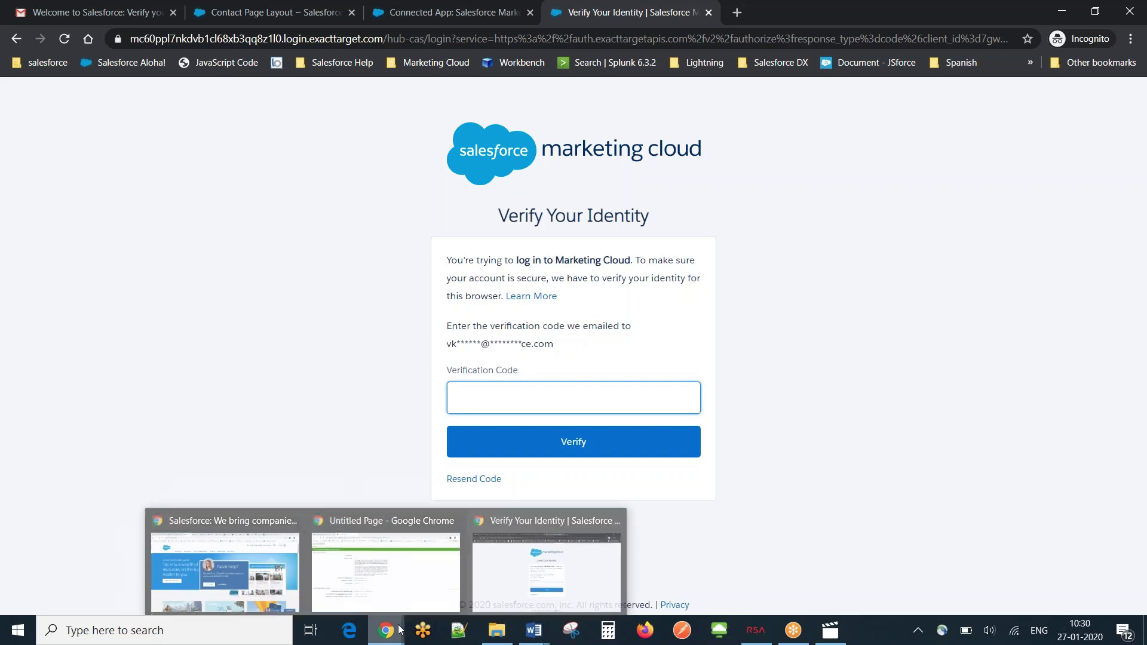
pyautogui.click(212, 534)
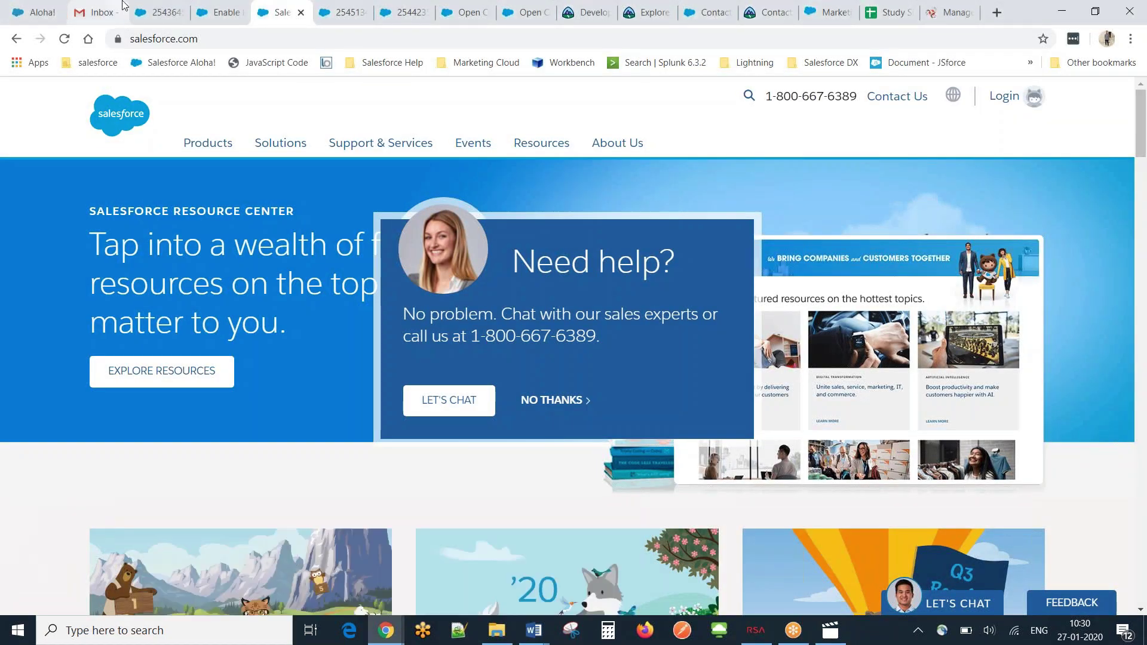
pyautogui.click(102, 8)
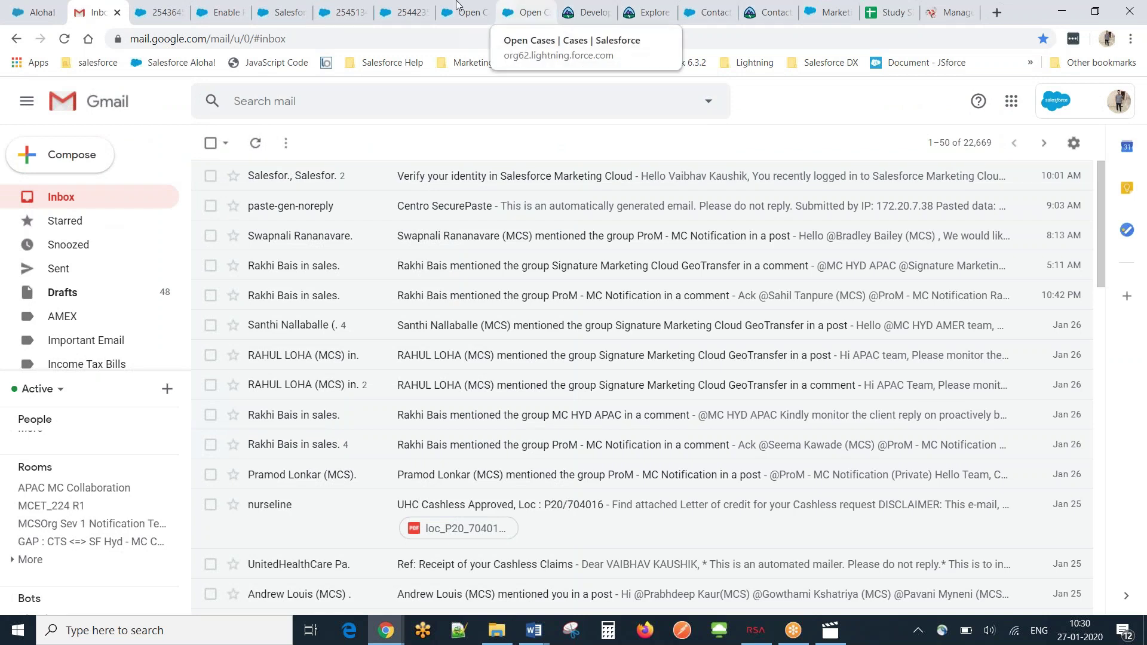
pyautogui.hotkey('alt', 'Tab')
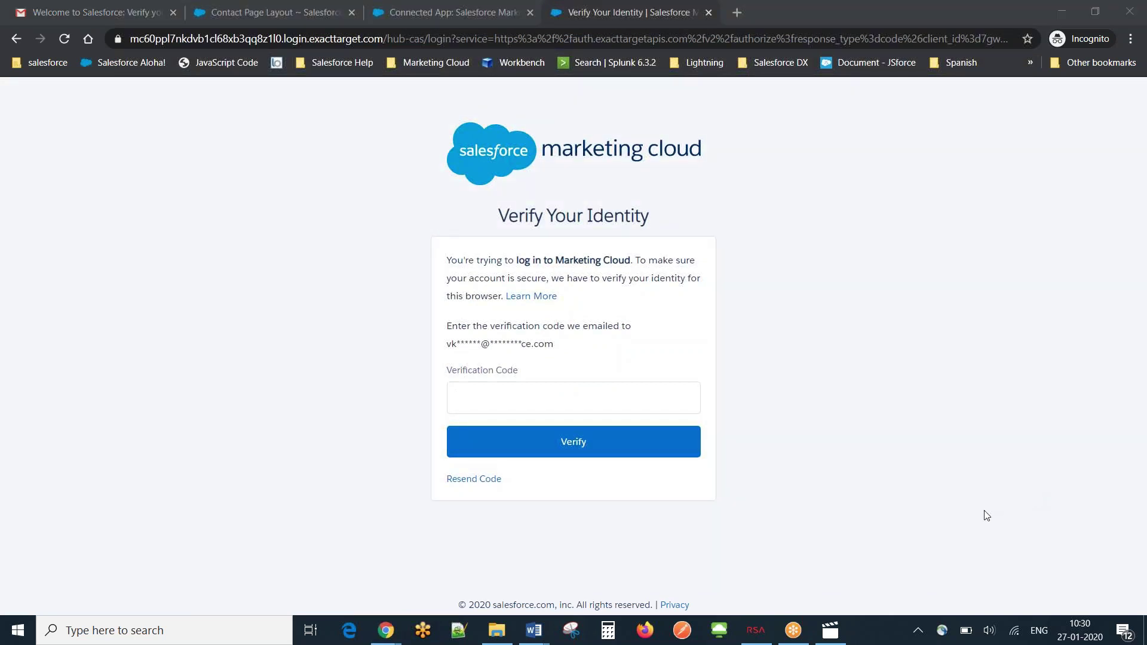
pyautogui.click(518, 393)
pyautogui.hotkey('ctrl', 'v')
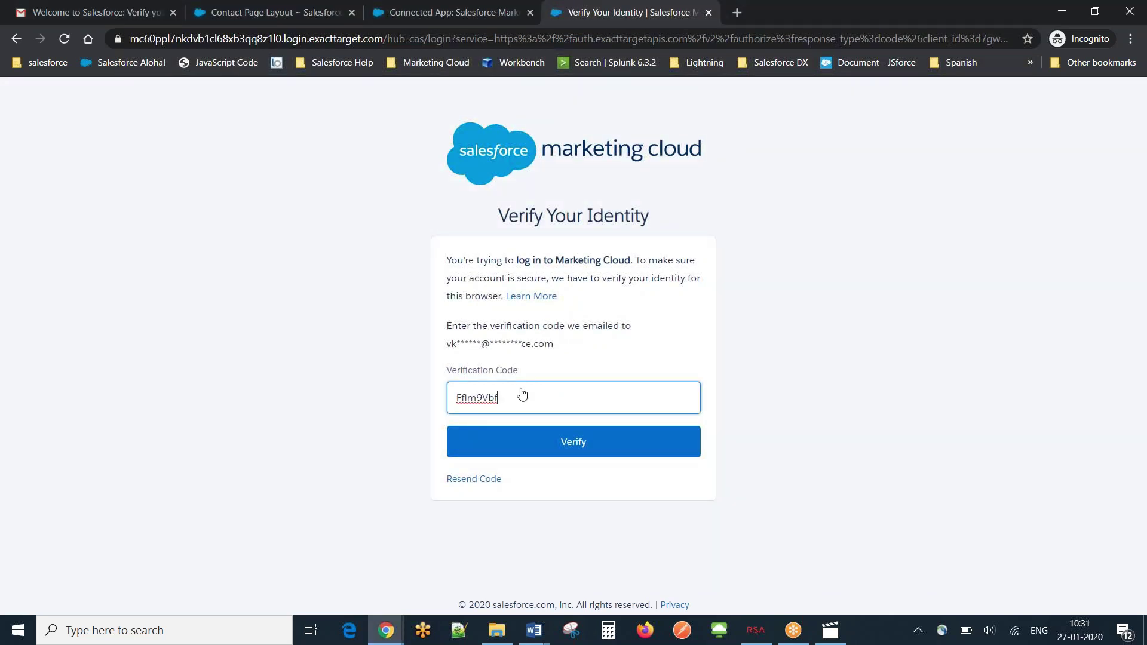
pyautogui.click(554, 450)
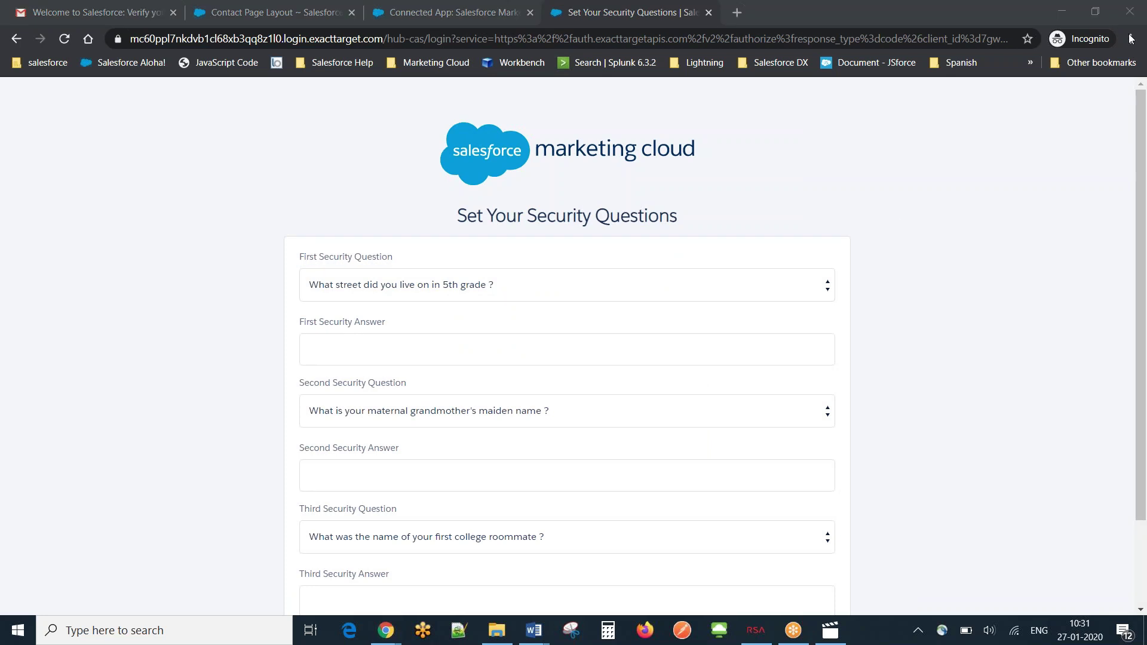
# Scroll down the Set Your Security Questions form to complete it
pyautogui.click(1144, 449)
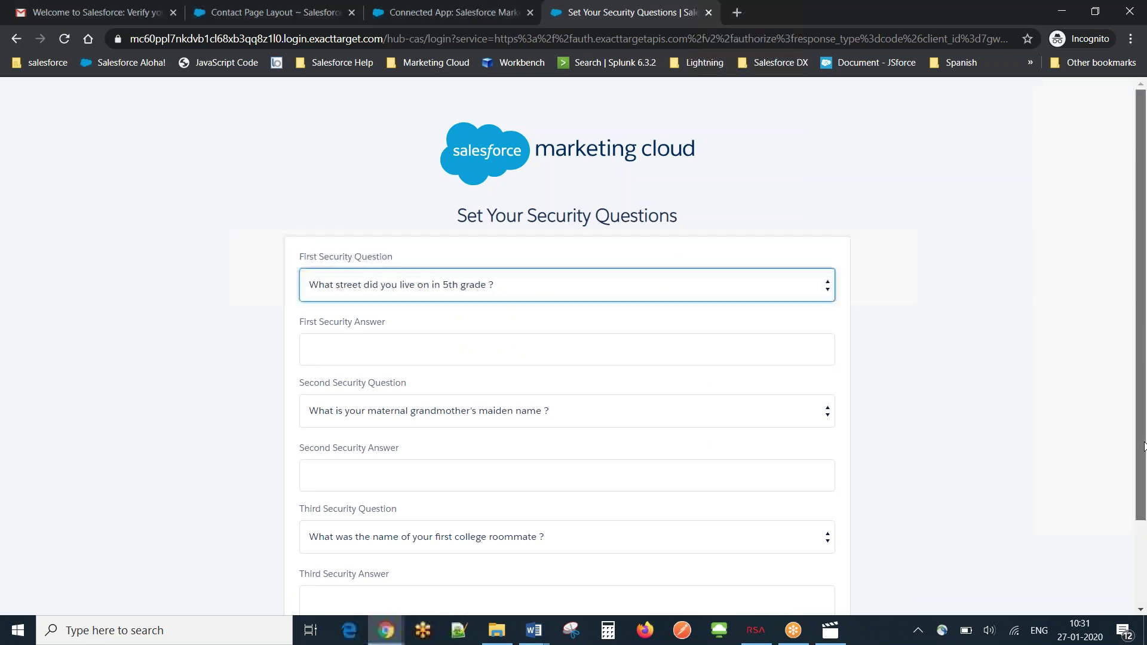
pyautogui.moveTo(1144, 450); pyautogui.dragTo(1144, 493)
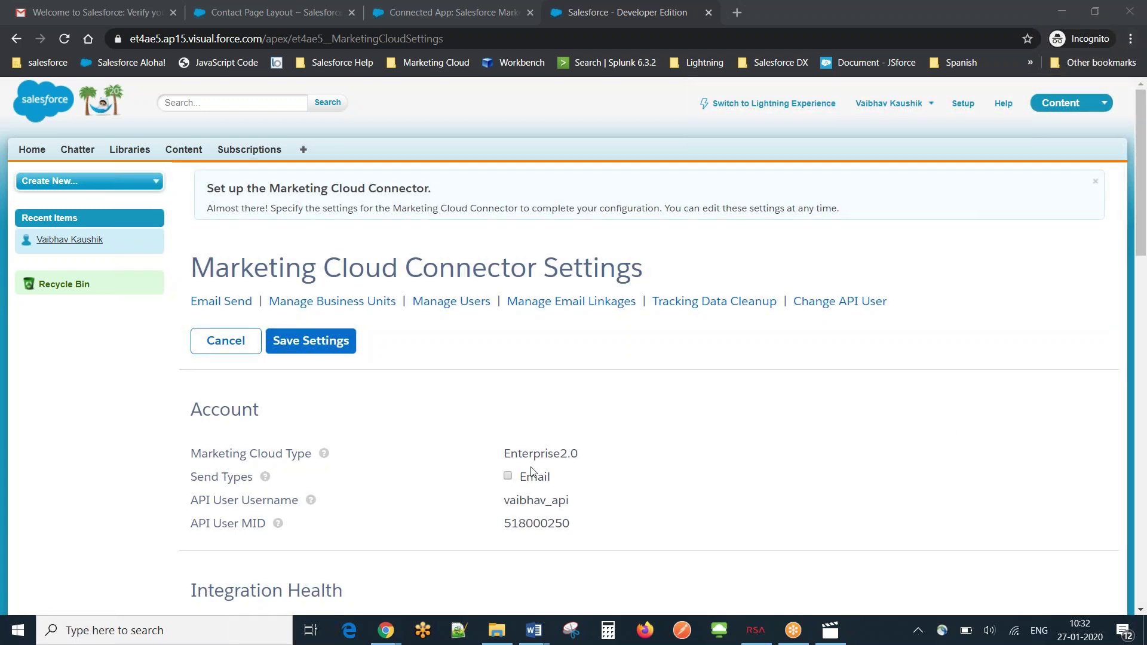
# Tick Email under Send Types and scroll down to the Sends section
pyautogui.click(509, 477)
pyautogui.click(1141, 610)
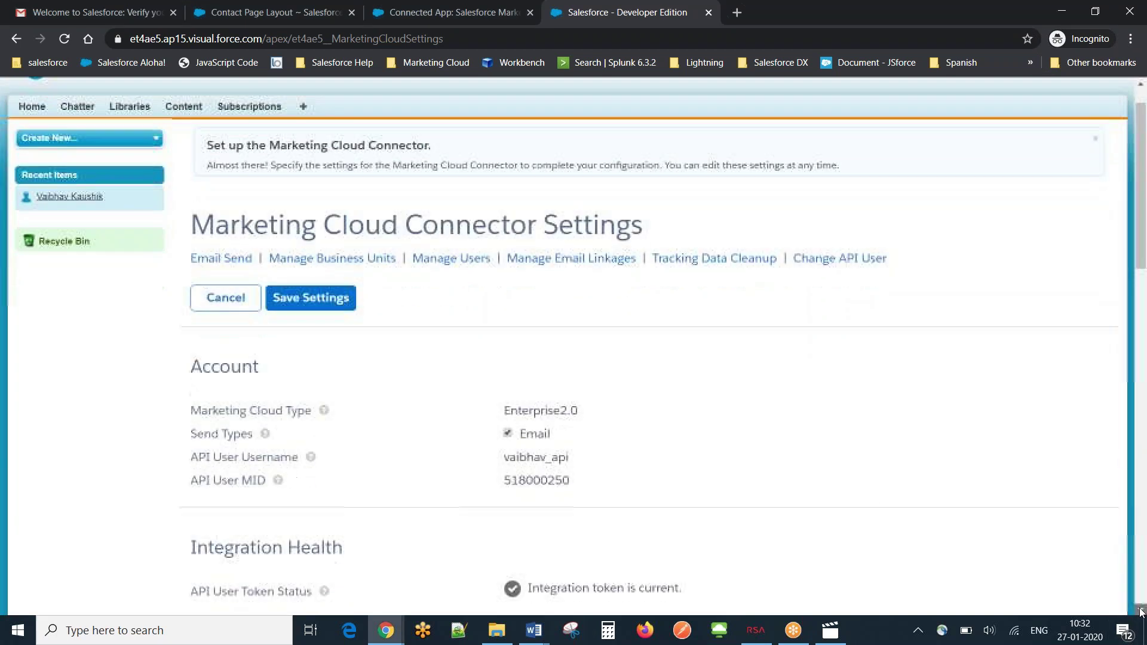
pyautogui.moveTo(1141, 609); pyautogui.dragTo(1141, 610)
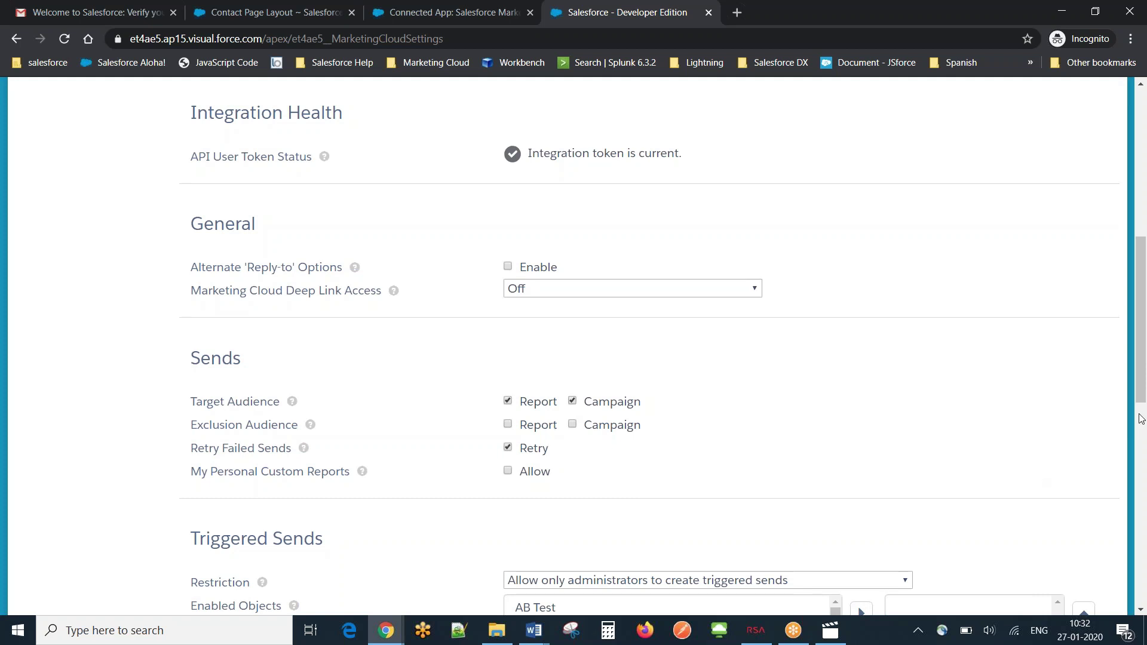
pyautogui.moveTo(1141, 403); pyautogui.dragTo(1142, 487)
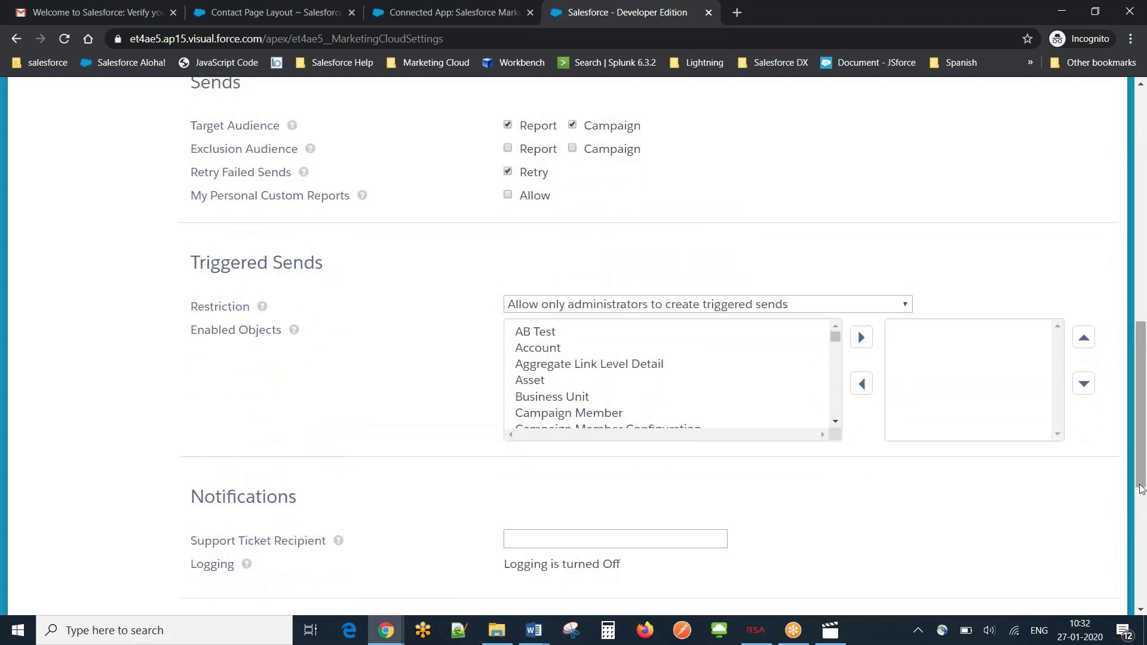
# Move Account, Case and Contact into the Triggered Sends enabled objects list
pyautogui.click(545, 347)
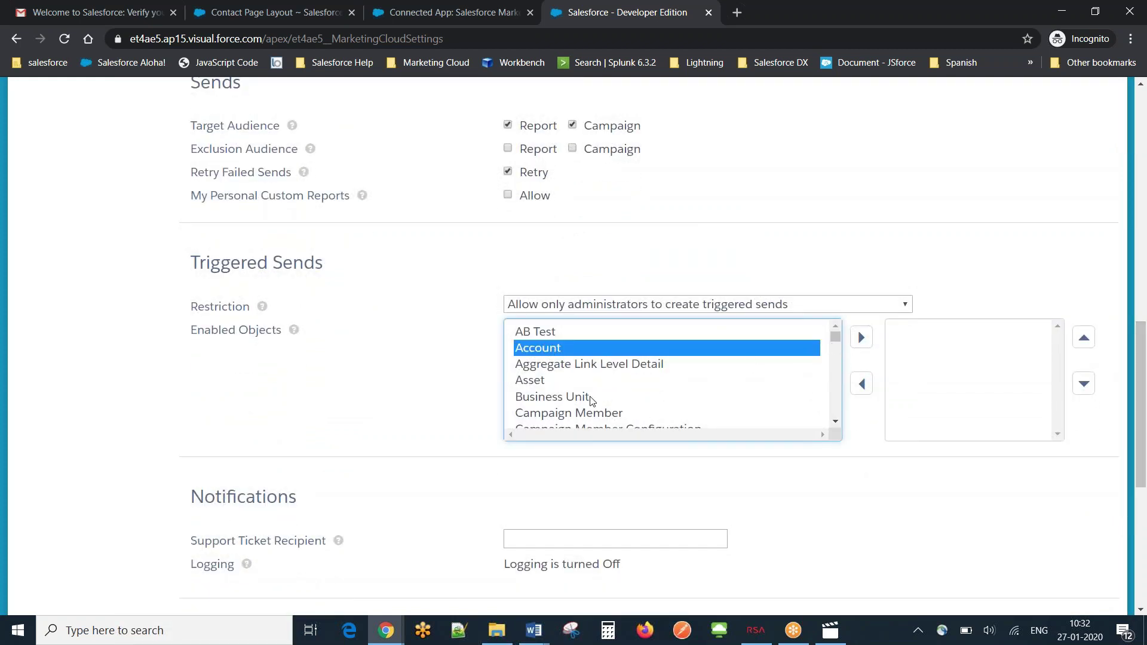
pyautogui.click(862, 338)
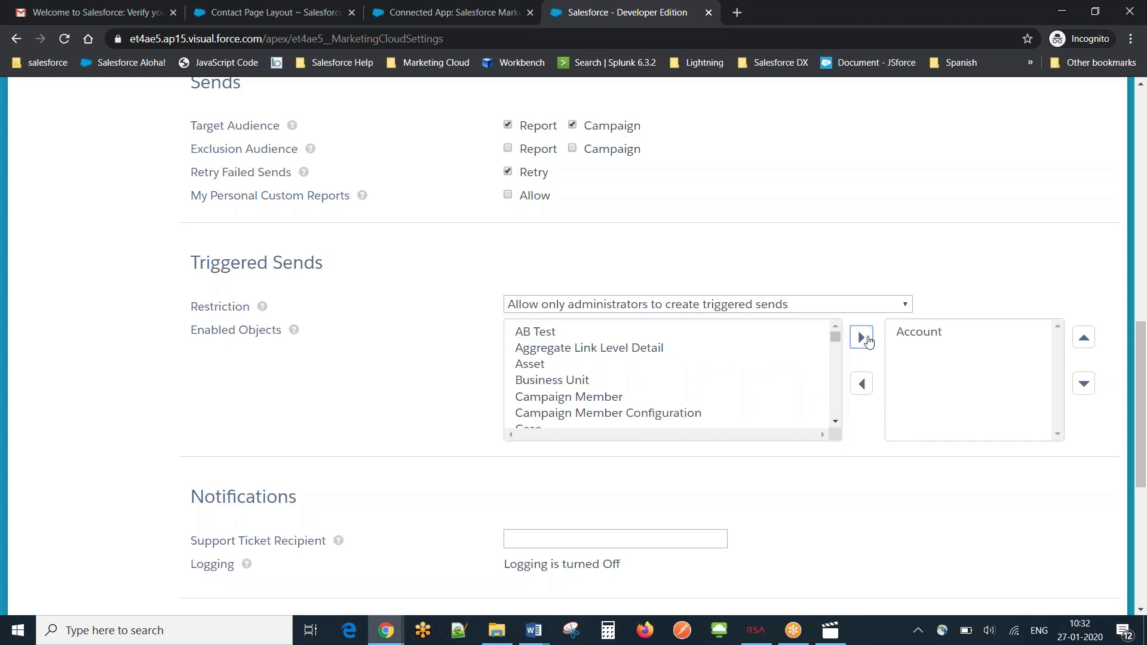
pyautogui.click(836, 423)
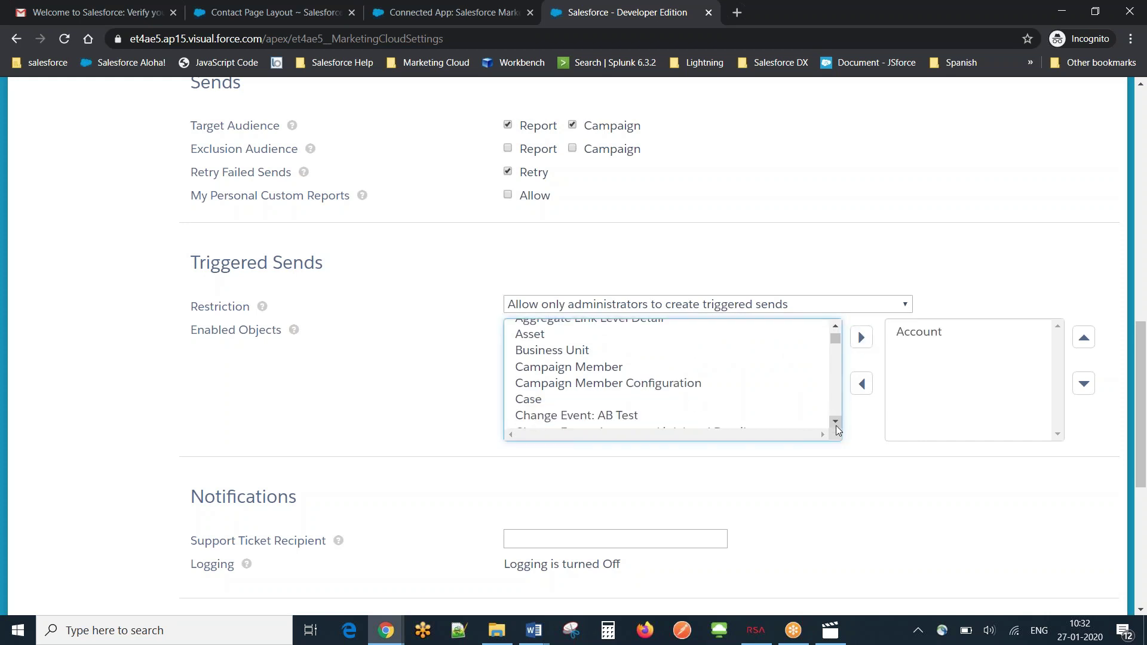
pyautogui.click(835, 421)
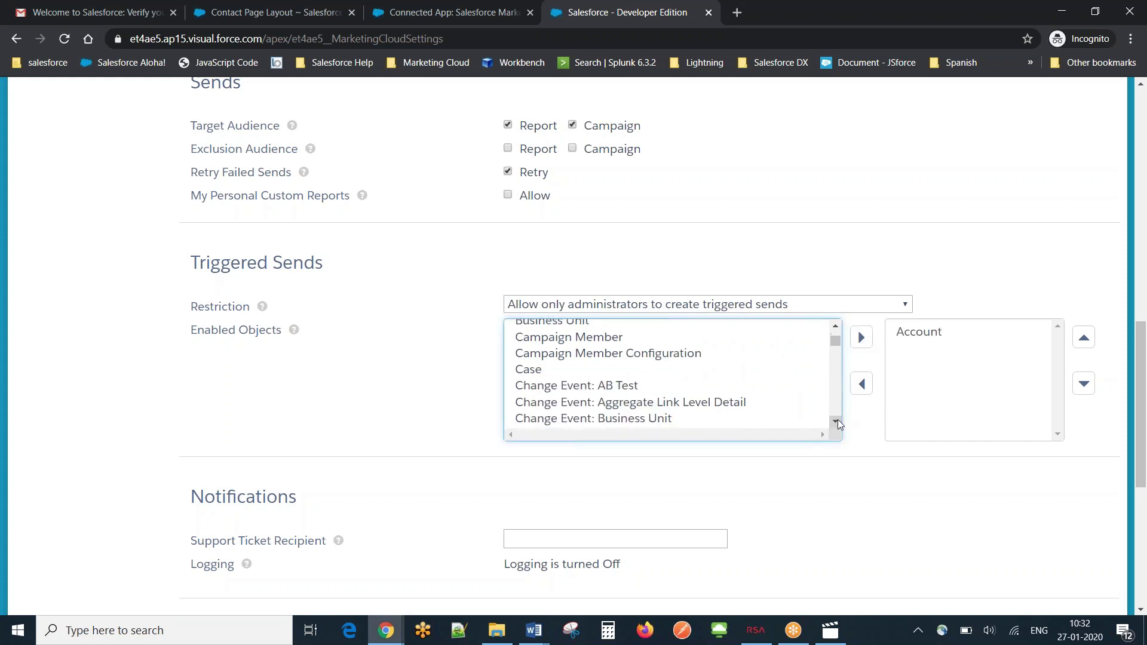
pyautogui.click(529, 369)
pyautogui.click(861, 337)
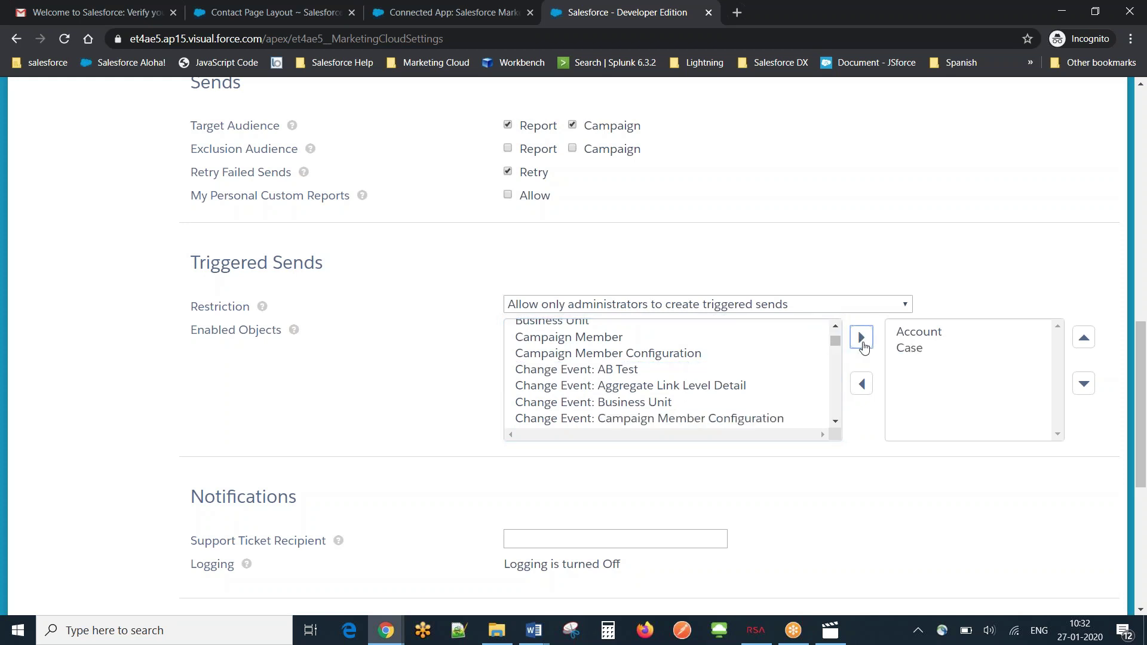
pyautogui.click(836, 422)
pyautogui.moveTo(837, 420); pyautogui.dragTo(836, 420)
pyautogui.click(548, 378)
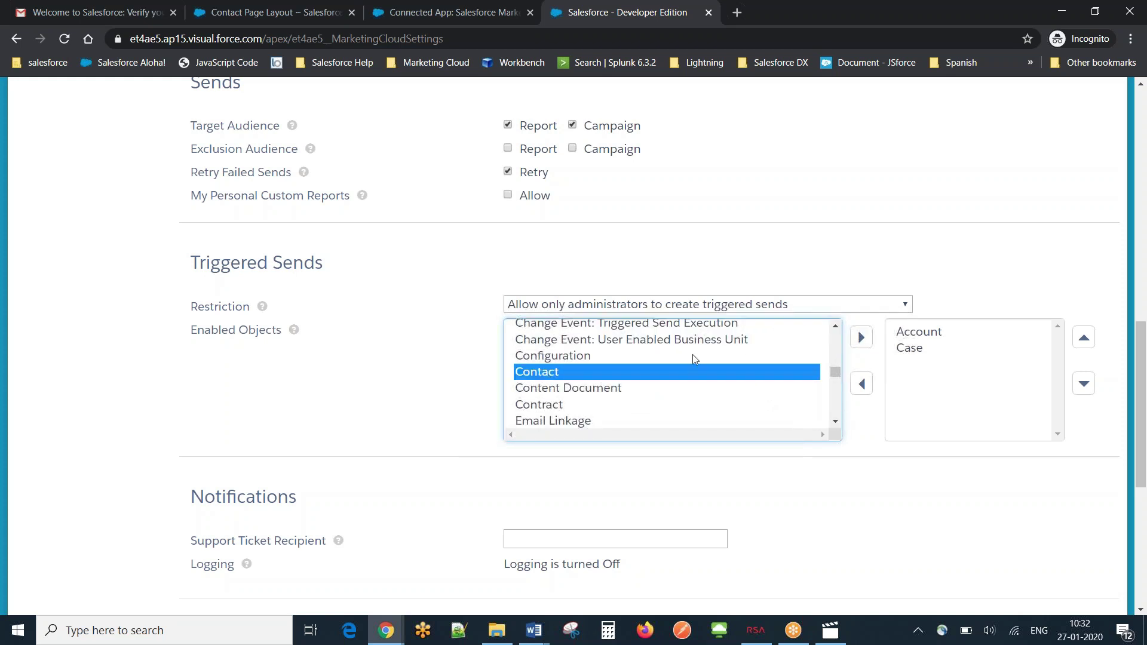
pyautogui.click(861, 337)
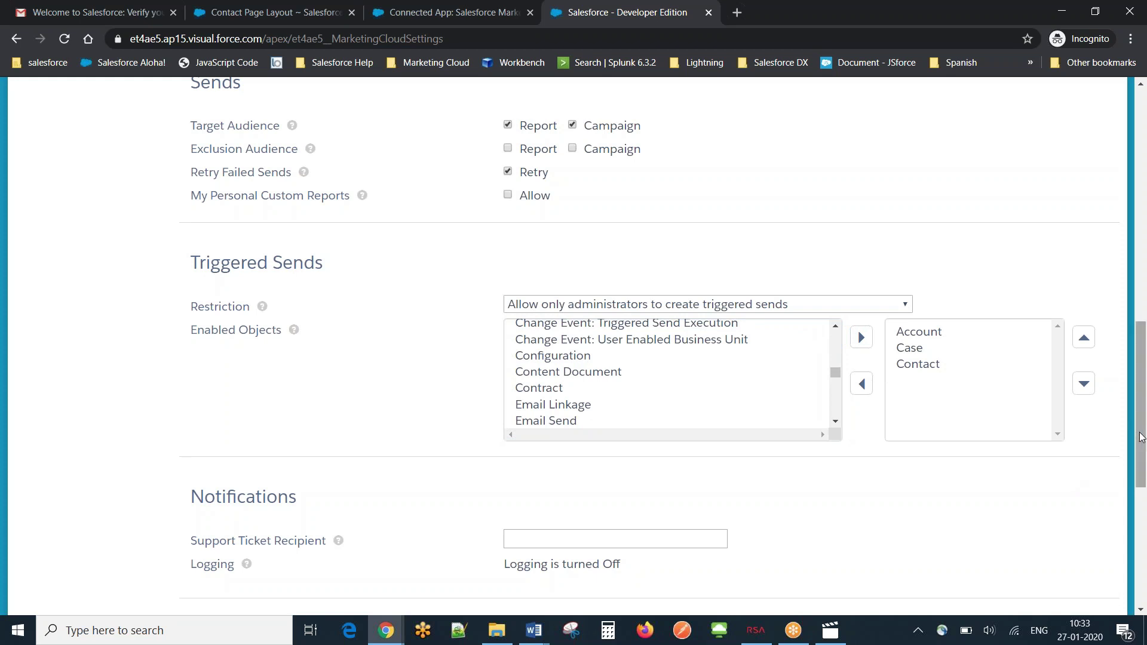
pyautogui.moveTo(1137, 442); pyautogui.dragTo(1143, 496)
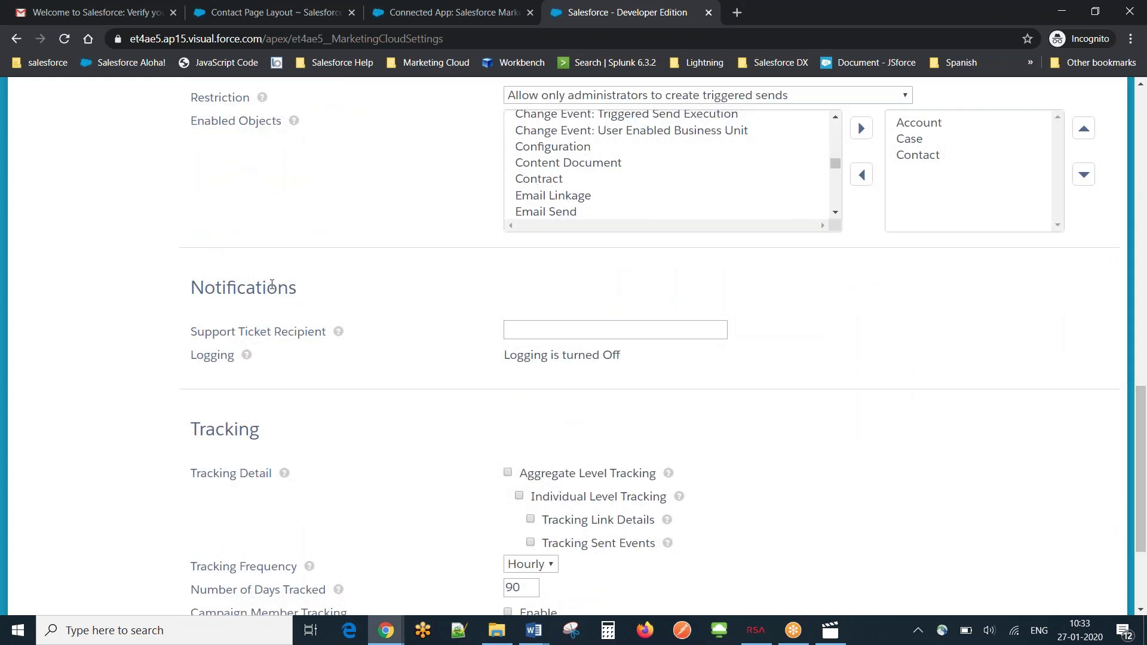
# Fill the Support Ticket Recipient field with the support e-mail address from autofill
pyautogui.click(586, 333)
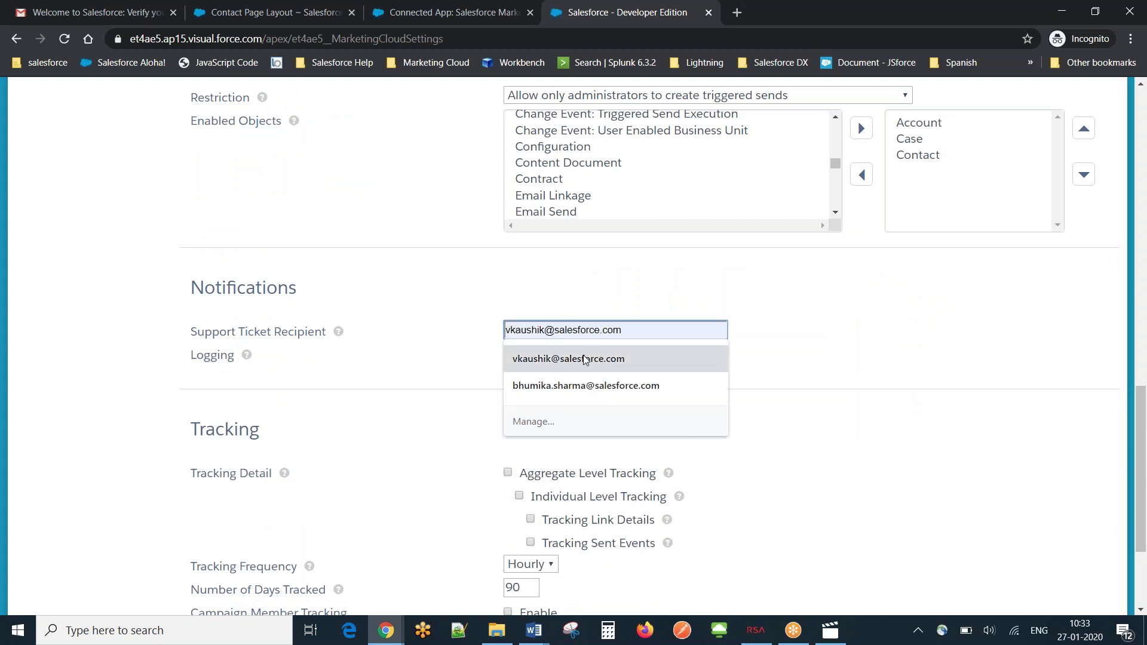
pyautogui.click(585, 359)
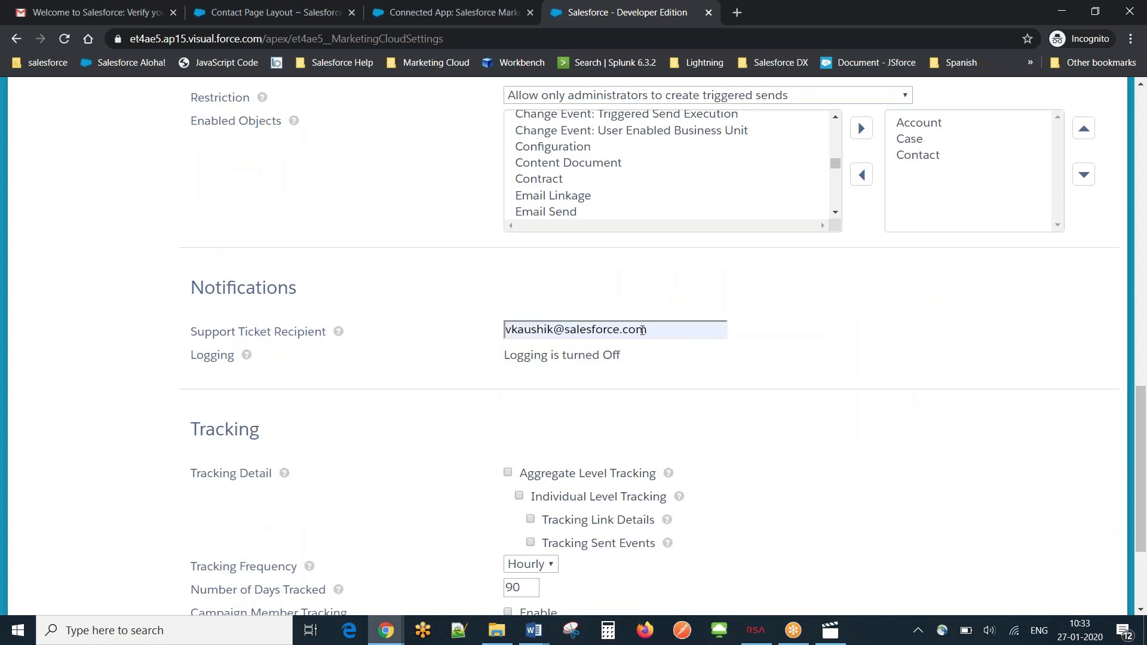
pyautogui.moveTo(1143, 485); pyautogui.dragTo(1142, 538)
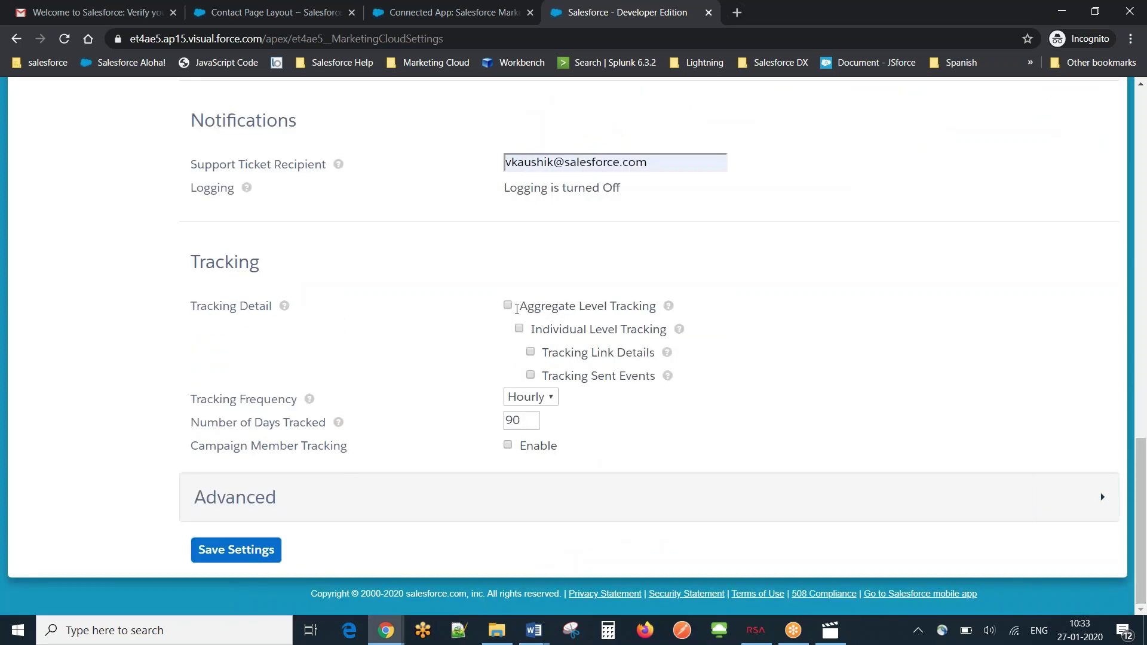
# Enable aggregate, individual, link-detail and sent-event tracking, leaving Tracking Frequency on Hourly
pyautogui.click(508, 305)
pyautogui.click(519, 329)
pyautogui.click(530, 353)
pyautogui.click(531, 375)
pyautogui.click(552, 399)
pyautogui.click(614, 411)
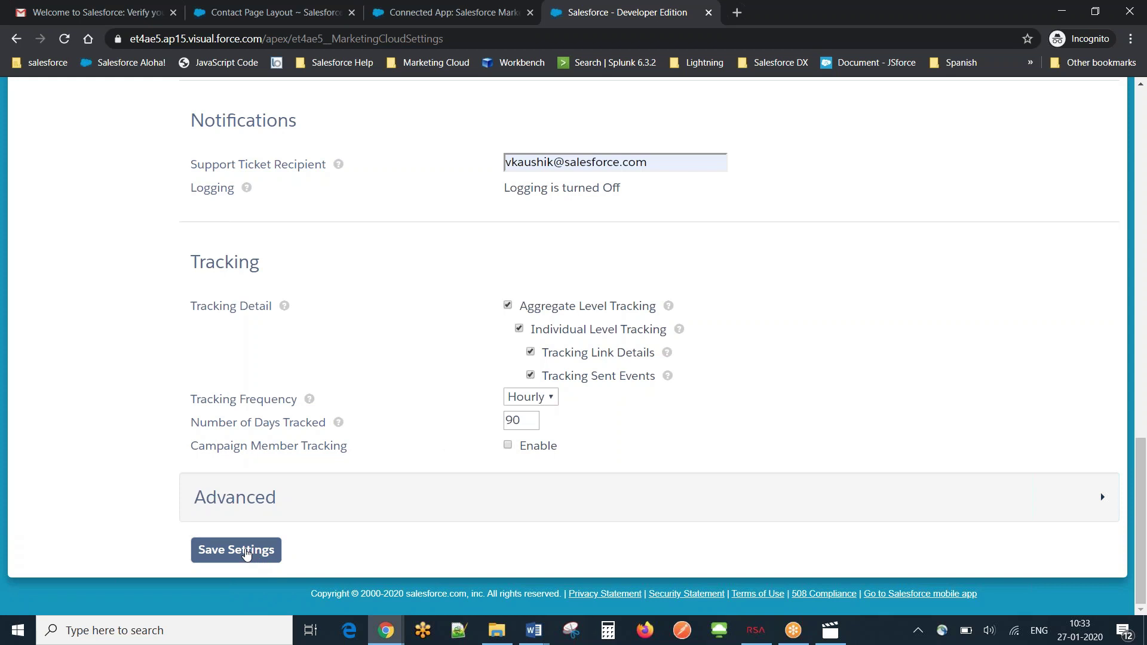
# Save the Marketing Cloud connector settings
pyautogui.click(245, 553)
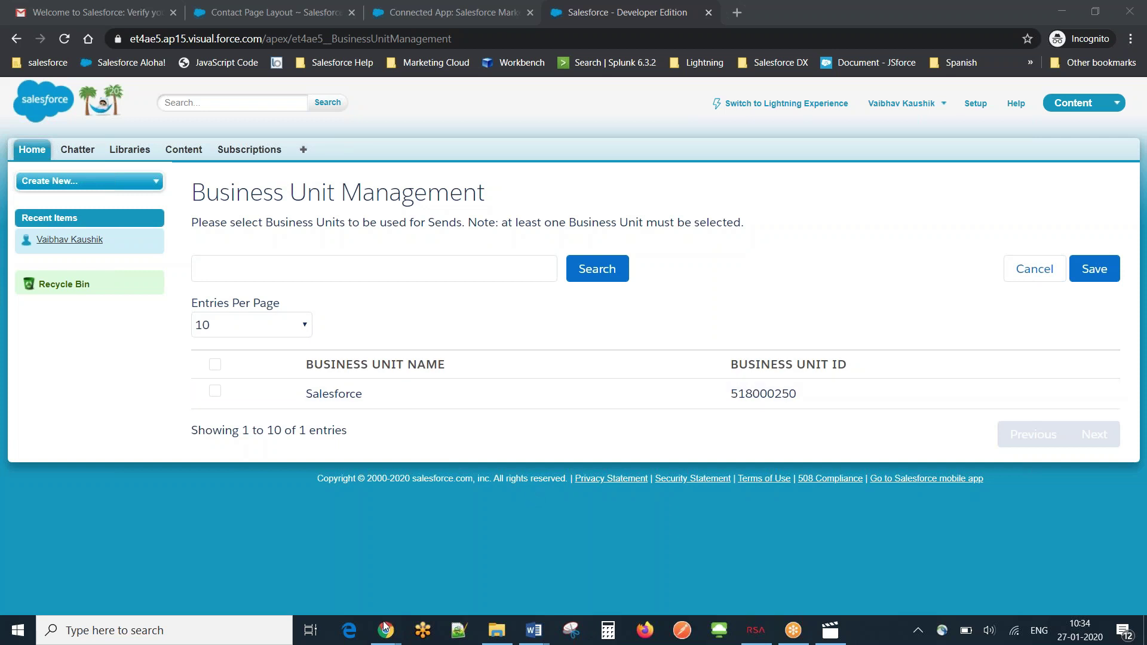
pyautogui.moveTo(389, 634)
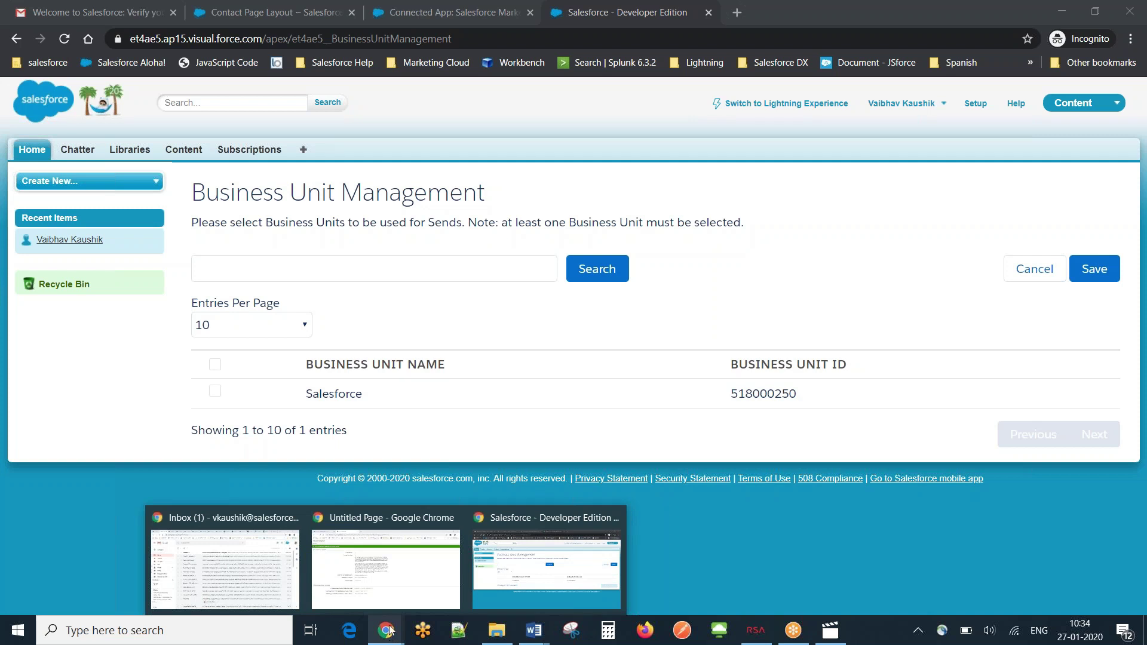
pyautogui.click(388, 580)
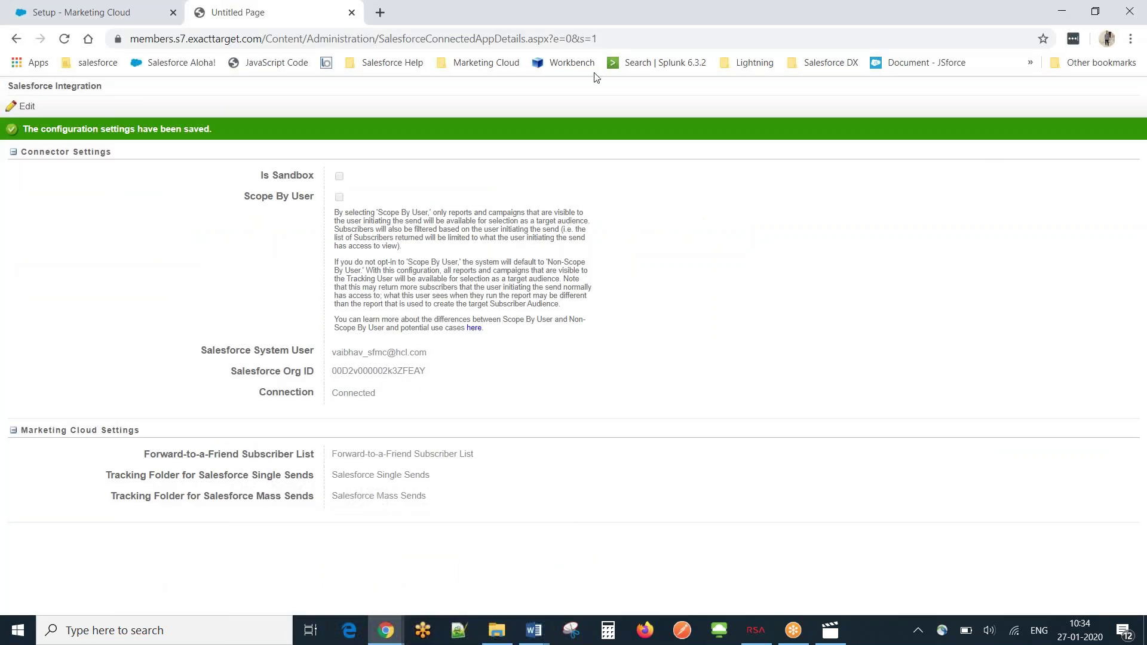
pyautogui.click(25, 8)
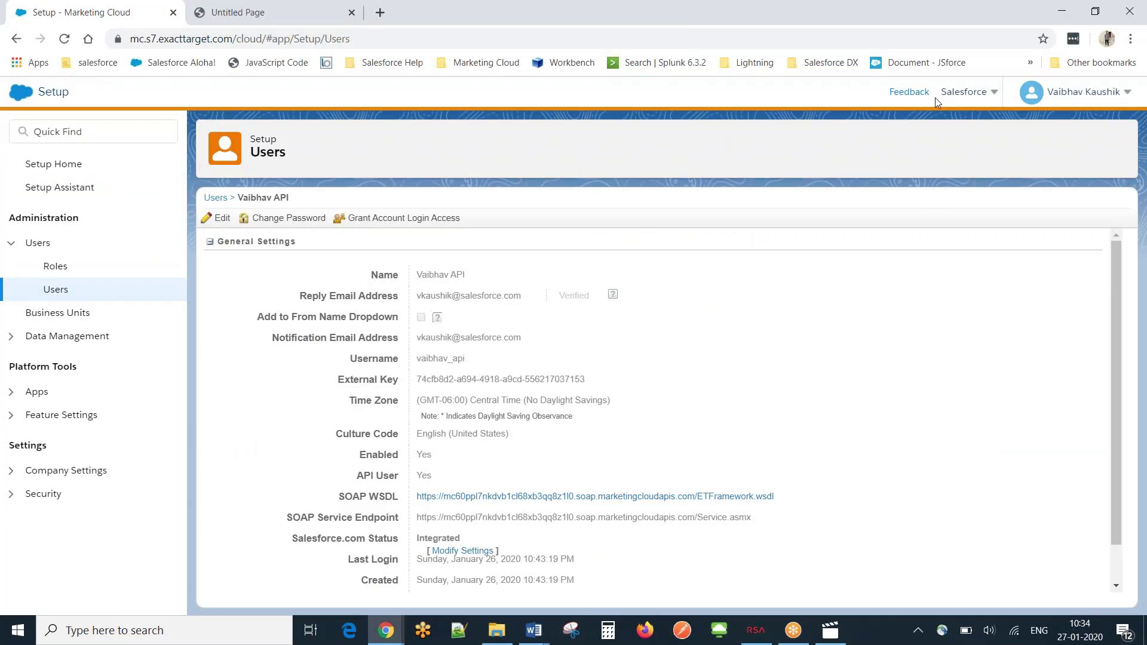
pyautogui.click(956, 92)
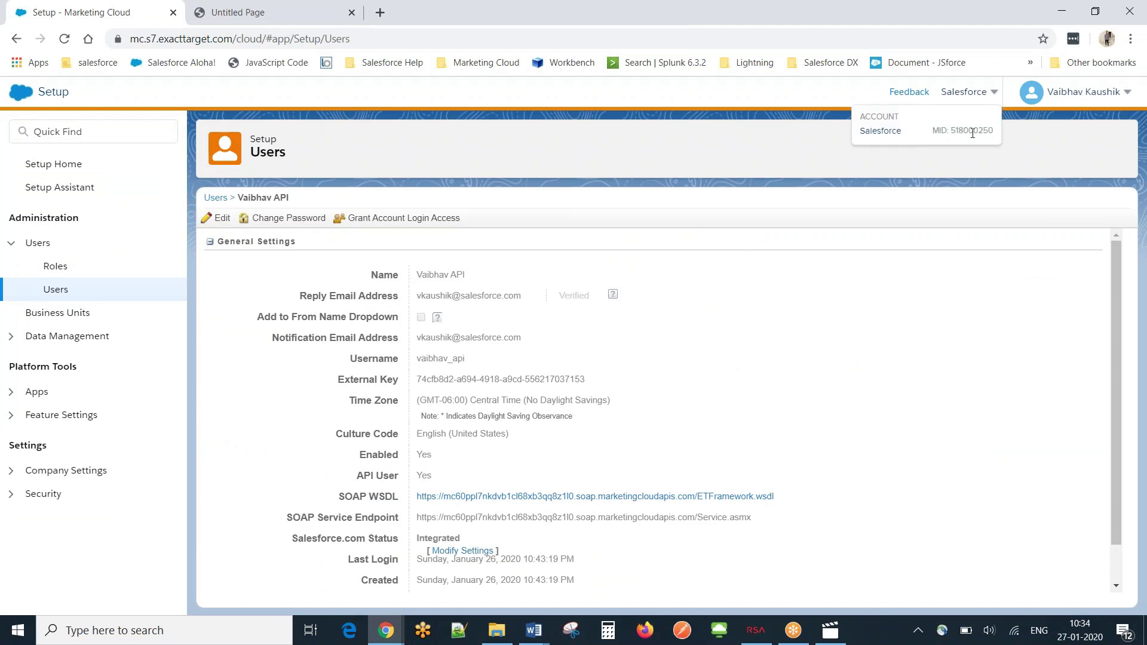
pyautogui.click(828, 442)
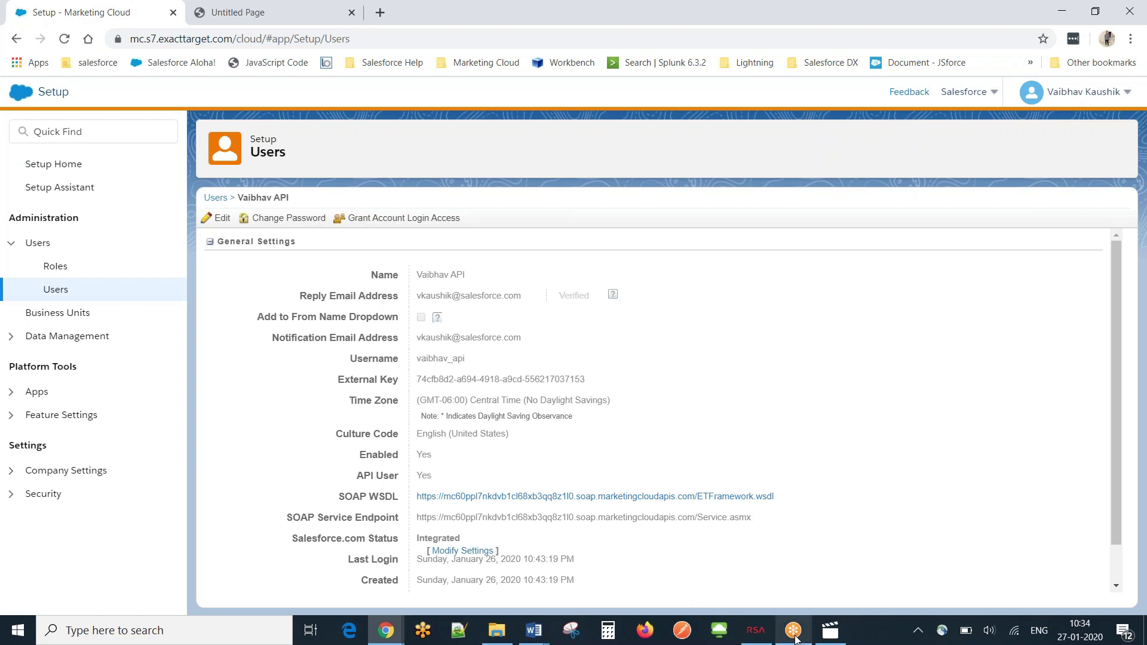
pyautogui.moveTo(795, 639)
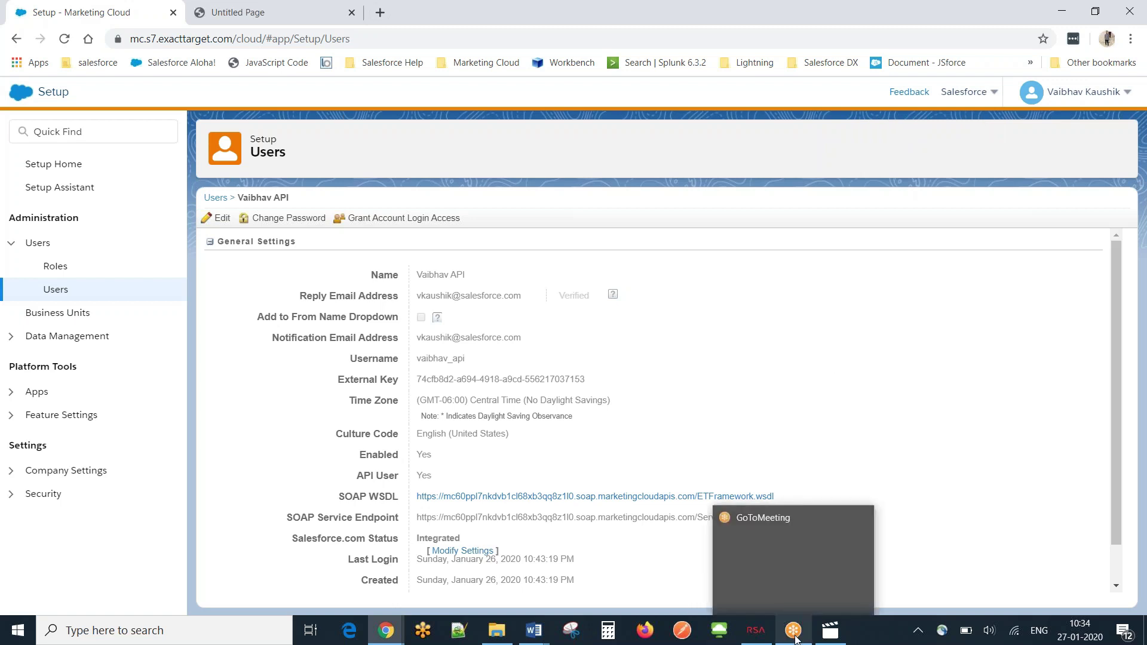
pyautogui.click(386, 630)
# On Business Unit Management, tick the 'Salesforce' business unit row and save the selection
pyautogui.click(546, 538)
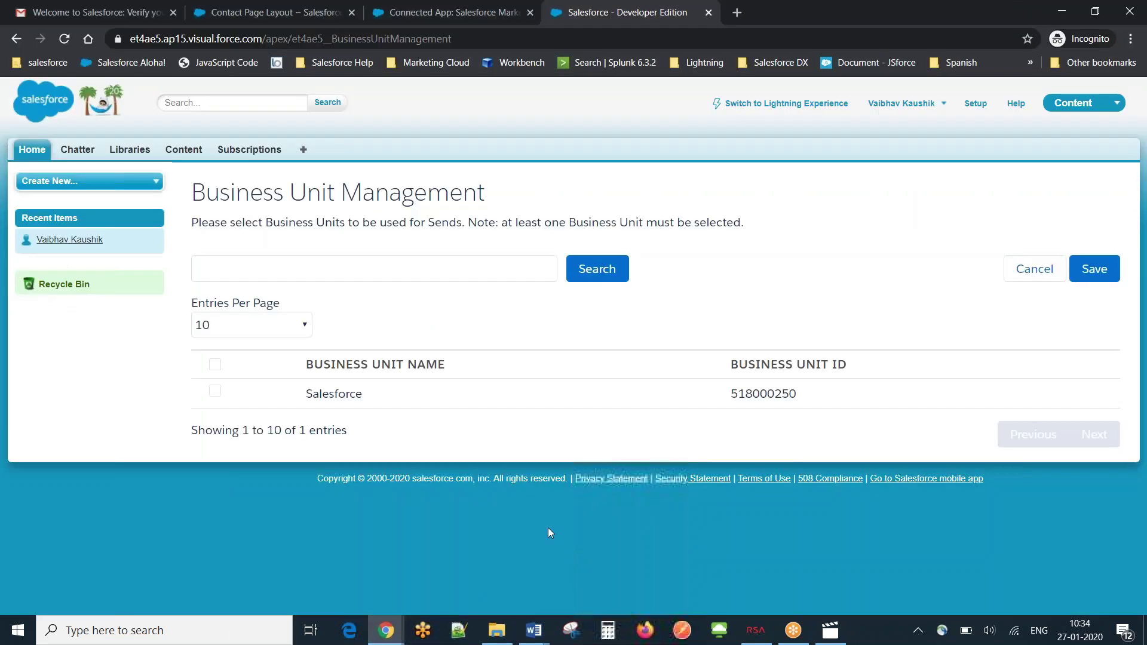
pyautogui.click(215, 391)
pyautogui.click(1094, 272)
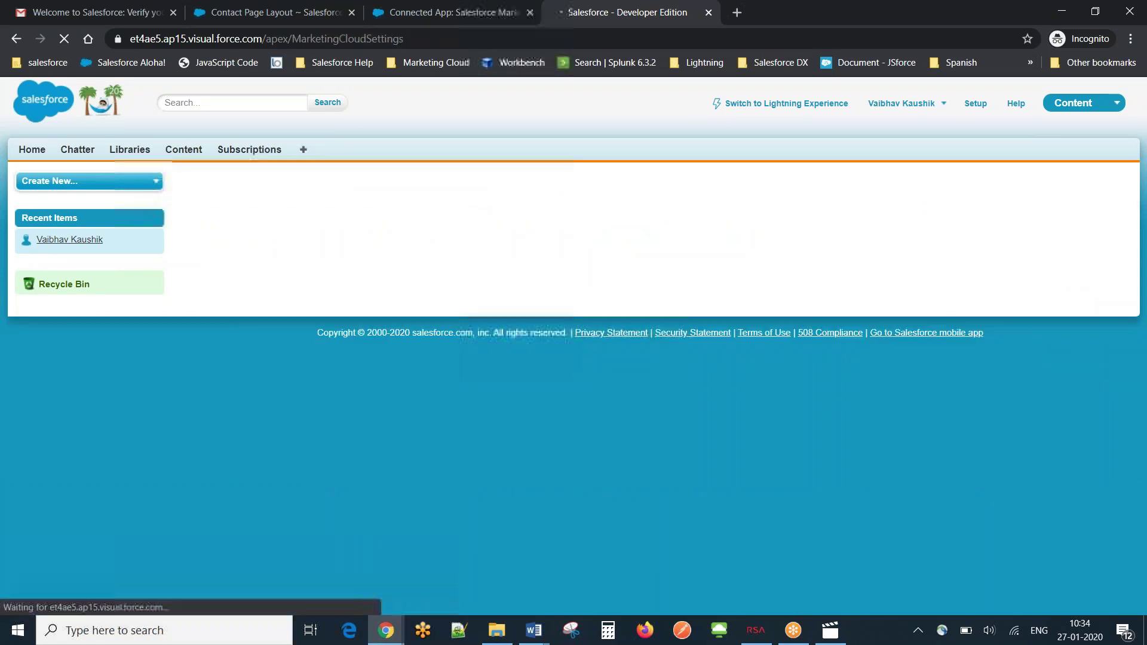